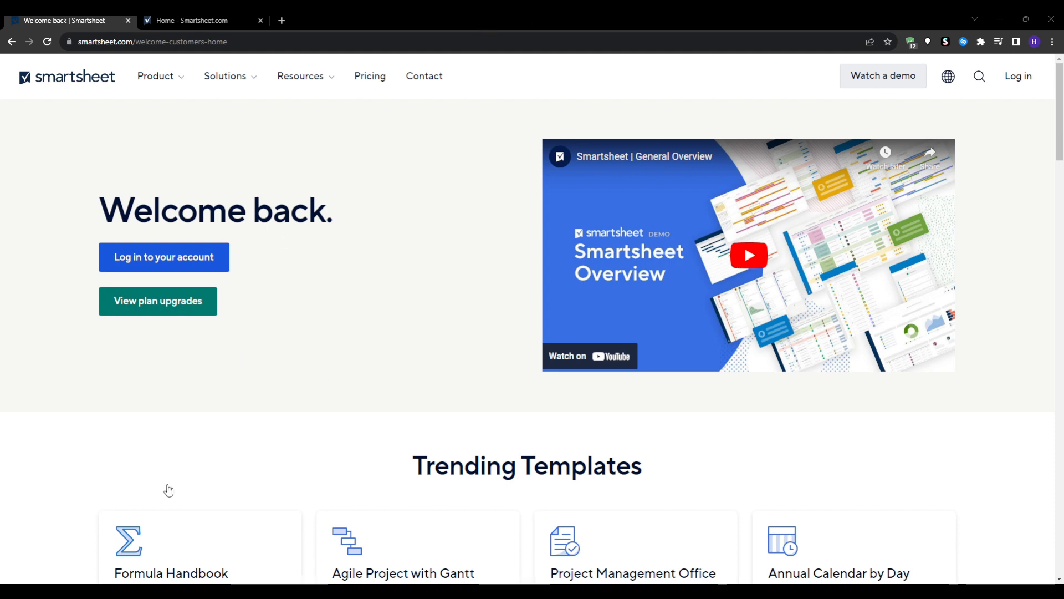
scroll(91, 384, down, 5)
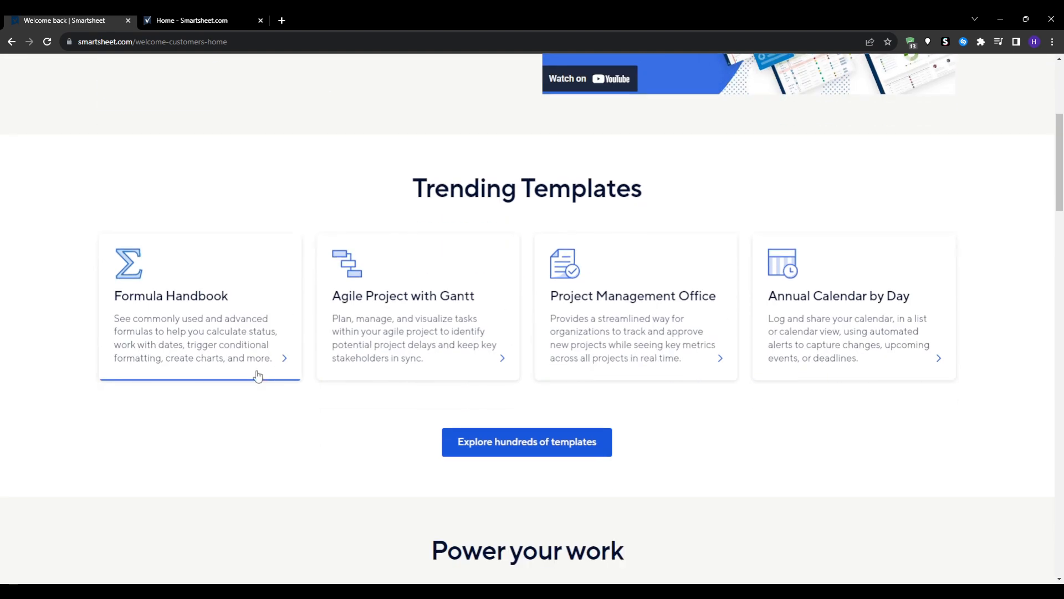
scroll(269, 402, down, 3)
scroll(166, 375, down, 5)
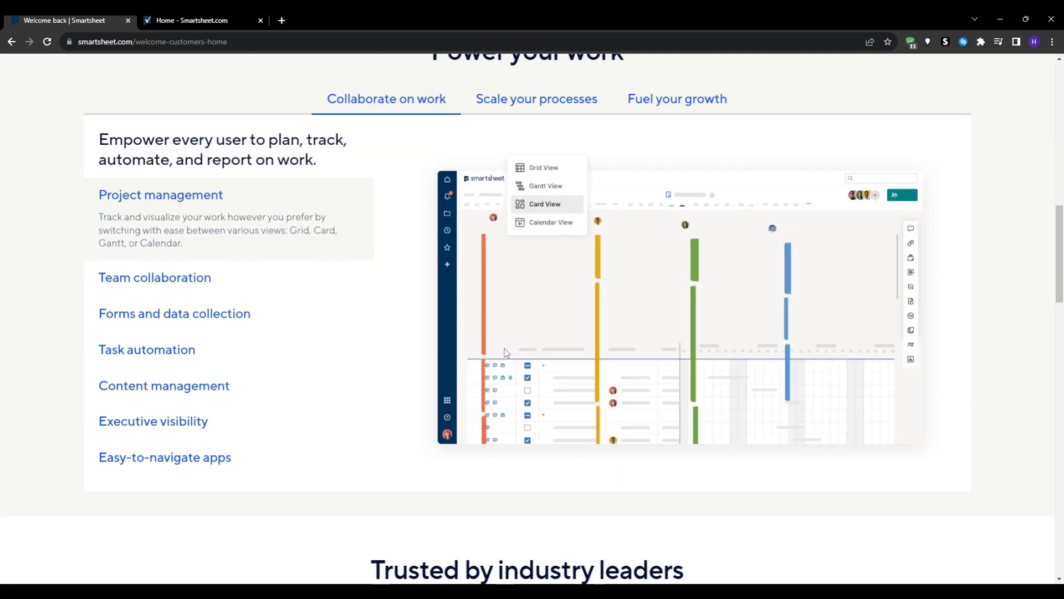
scroll(57, 328, down, 1)
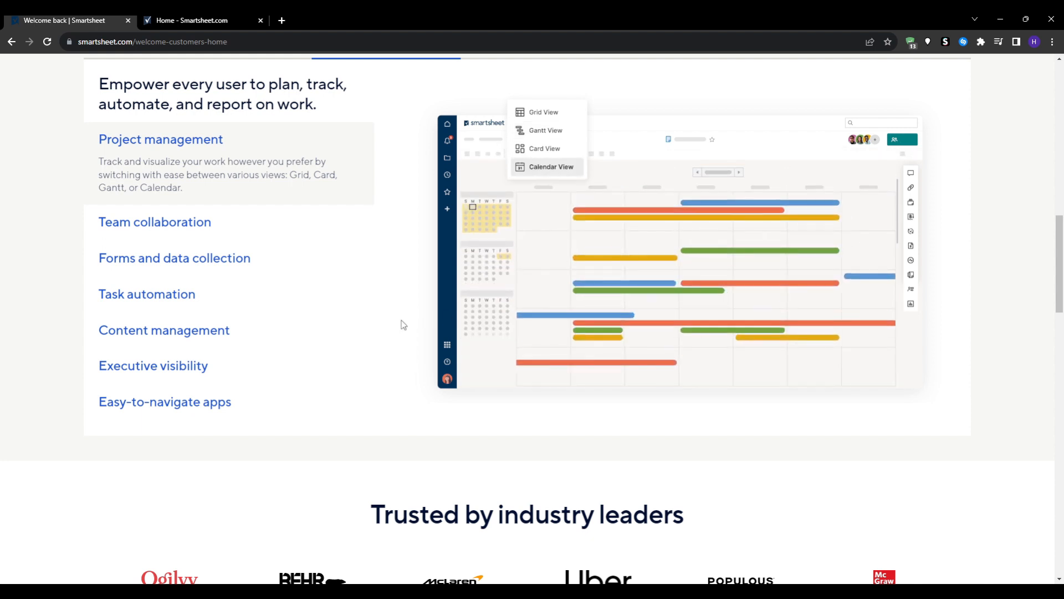
Step: Create a new dashboard named Cafe from the Smartsheet home page
click(172, 20)
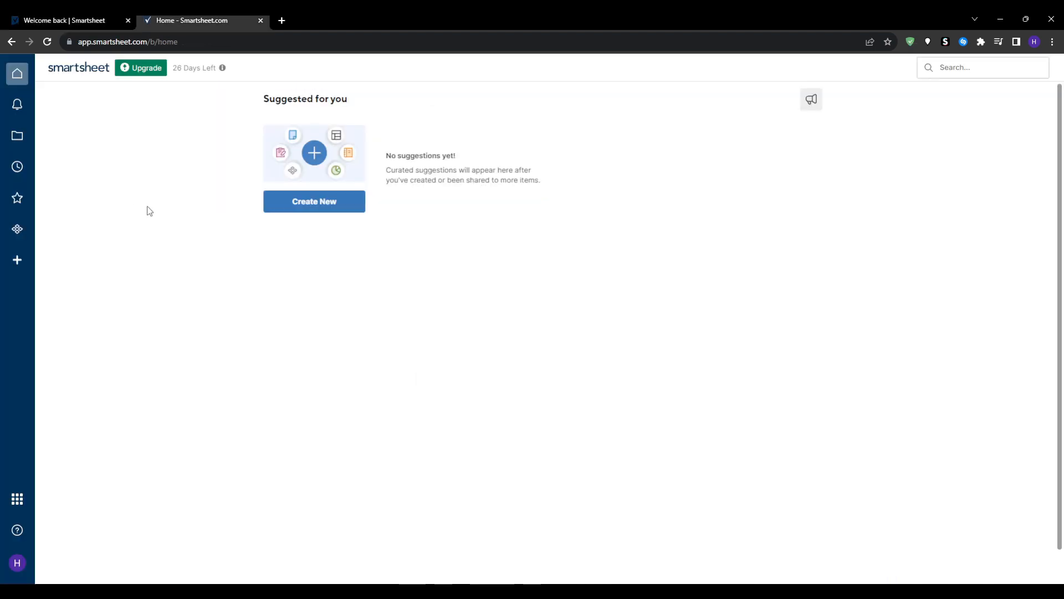
click(325, 202)
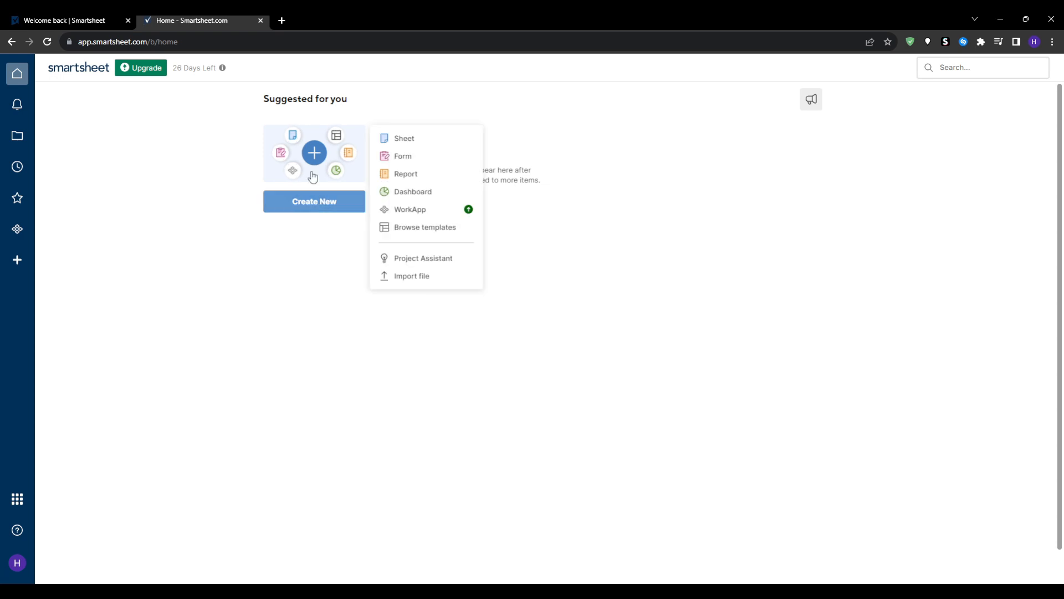
click(421, 191)
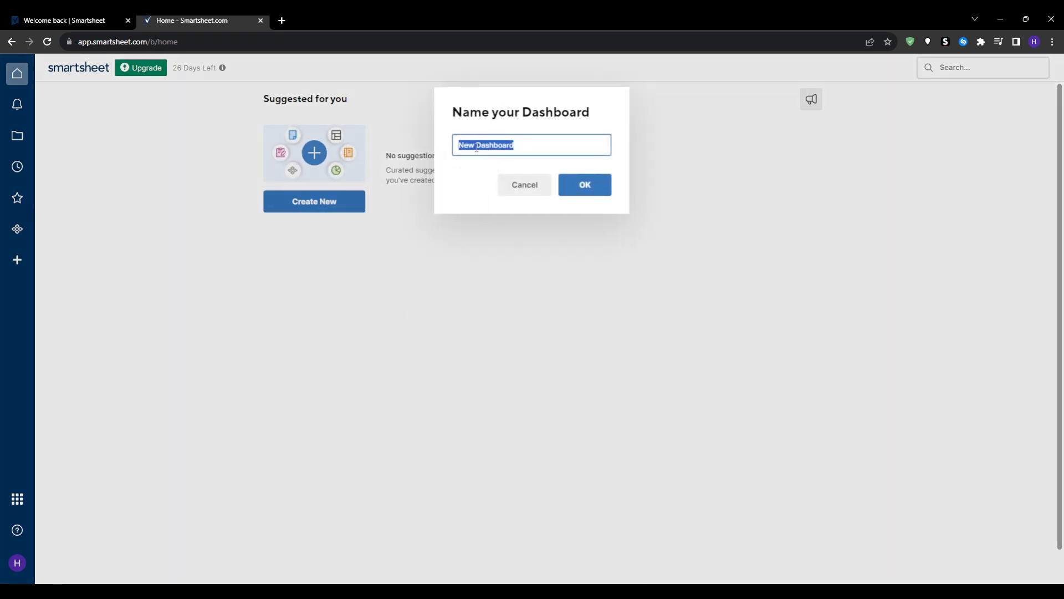
text(Cafe)
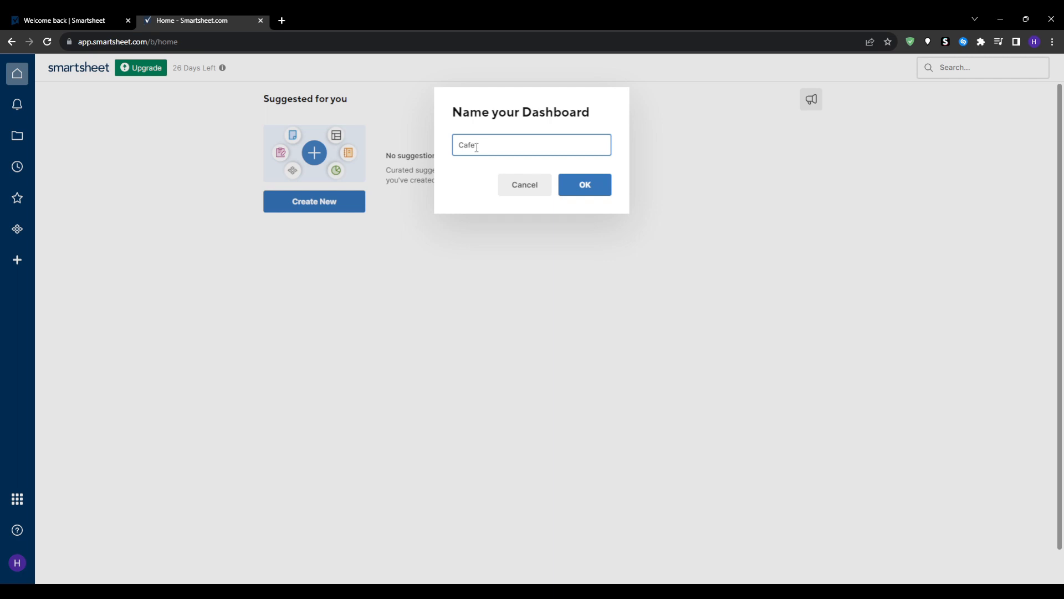
text(fee)
key(BackSpace)
key(BackSpace)
key(BackSpace)
key(BackSpace)
key(BackSpace)
key(BackSpace)
text(Cae)
click(584, 184)
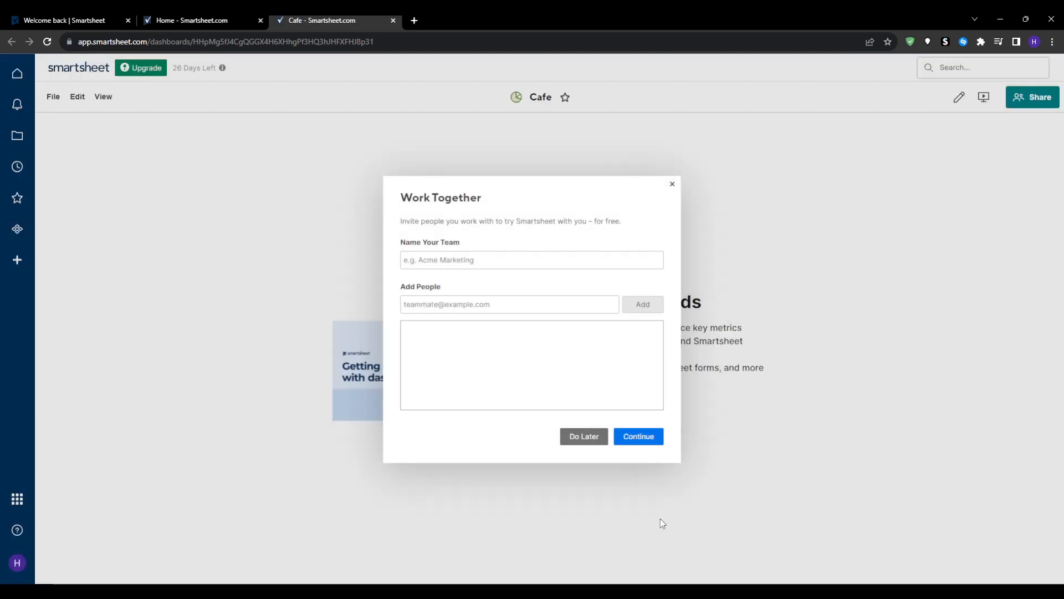
Step: Name the team Cafe 1.0 and continue without inviting anyone
click(496, 260)
text(Cafe 1.0)
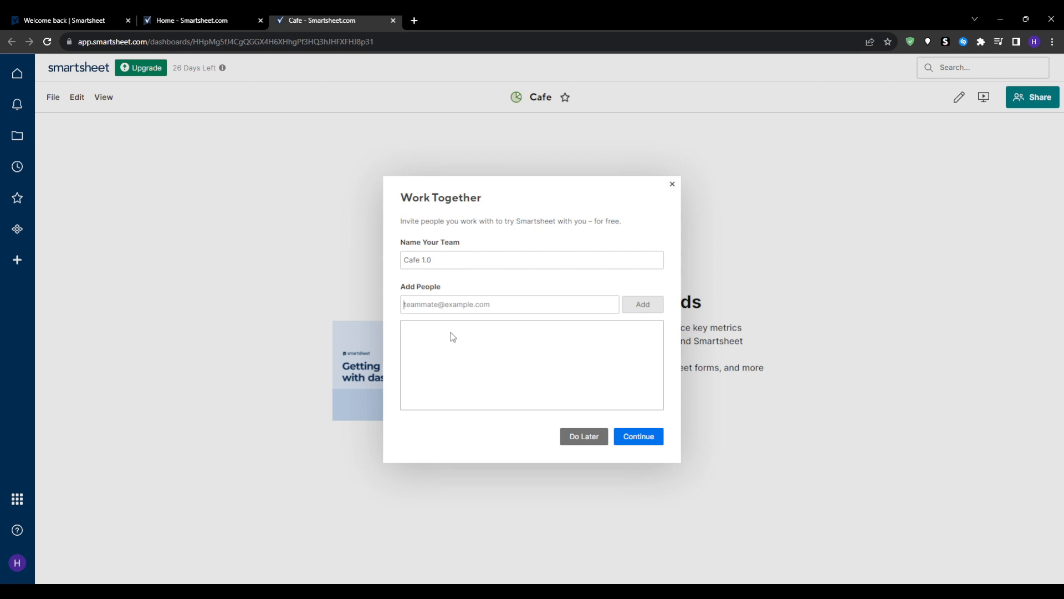
click(639, 437)
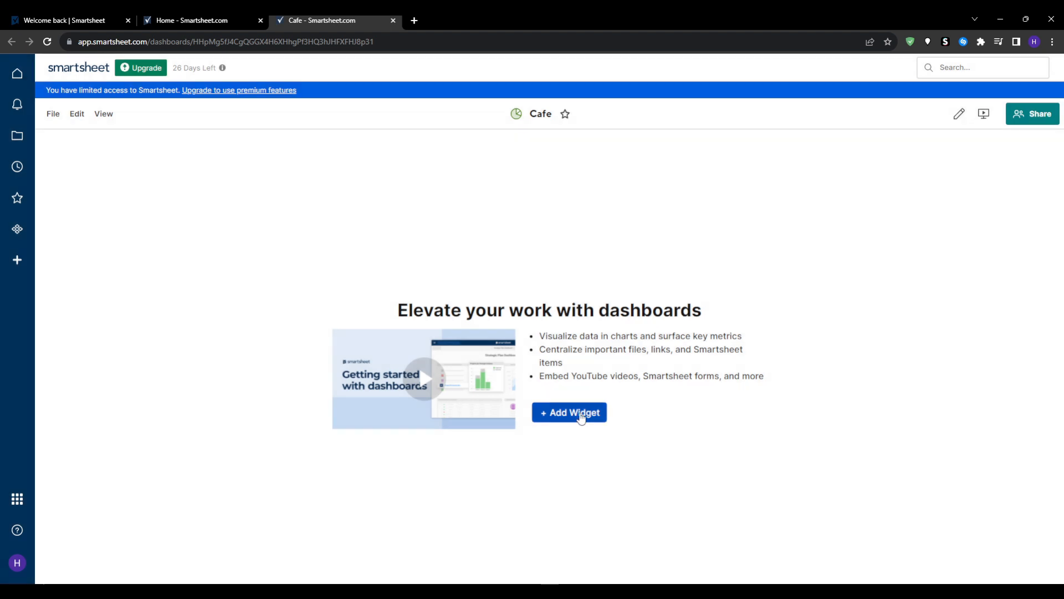
Step: Add an image widget to the dashboard and load the best-cafes-in-singapore picture into it
click(581, 417)
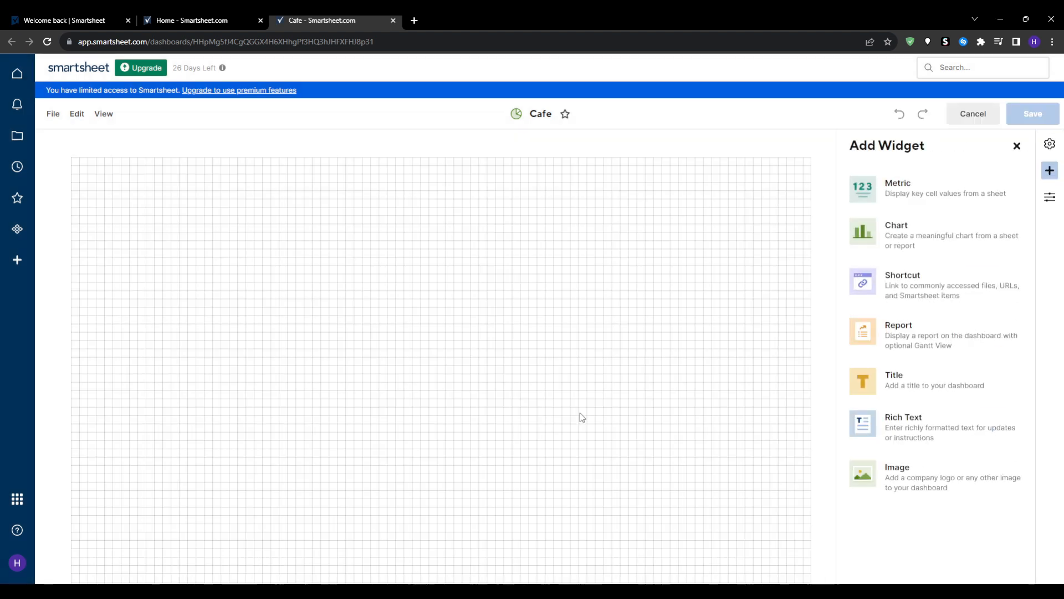
click(892, 474)
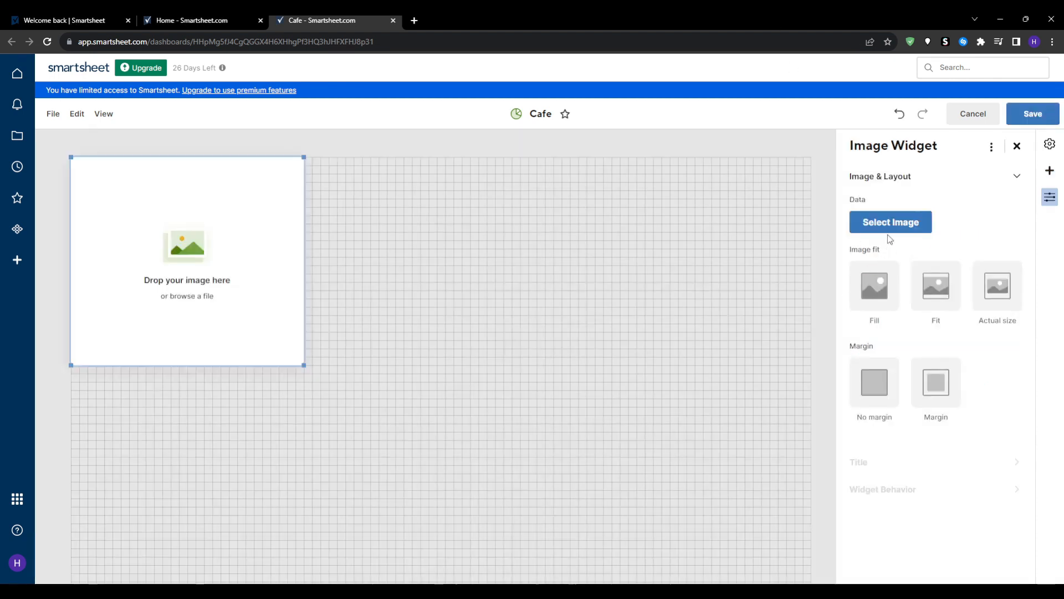
click(888, 225)
click(891, 254)
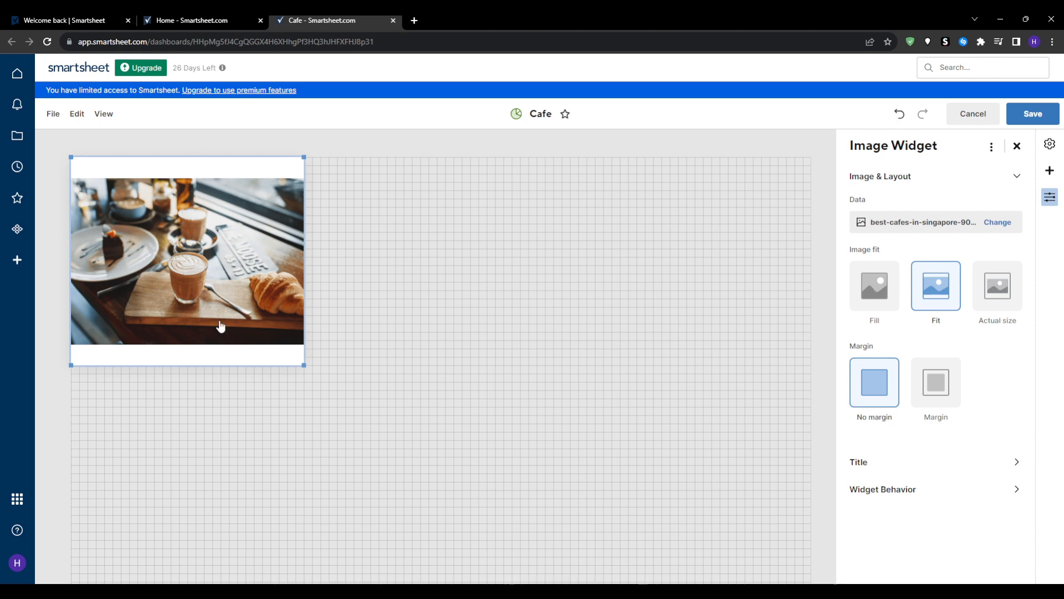
Step: Shrink the image widget slightly and move it to the upper middle of the dashboard grid
drag(304, 364, 288, 348)
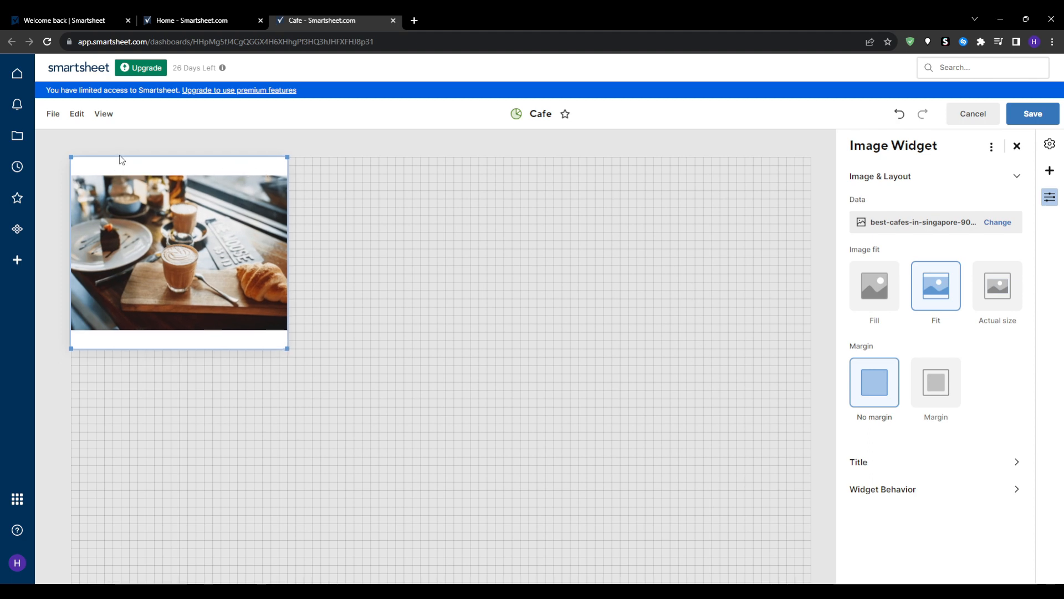
drag(123, 156, 589, 165)
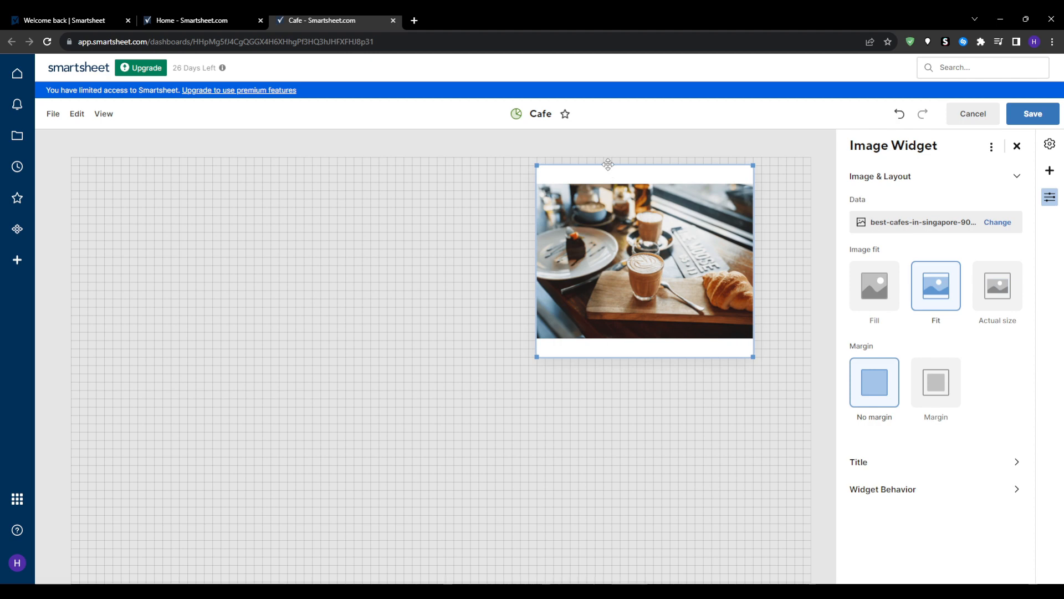
drag(608, 164, 377, 169)
click(567, 374)
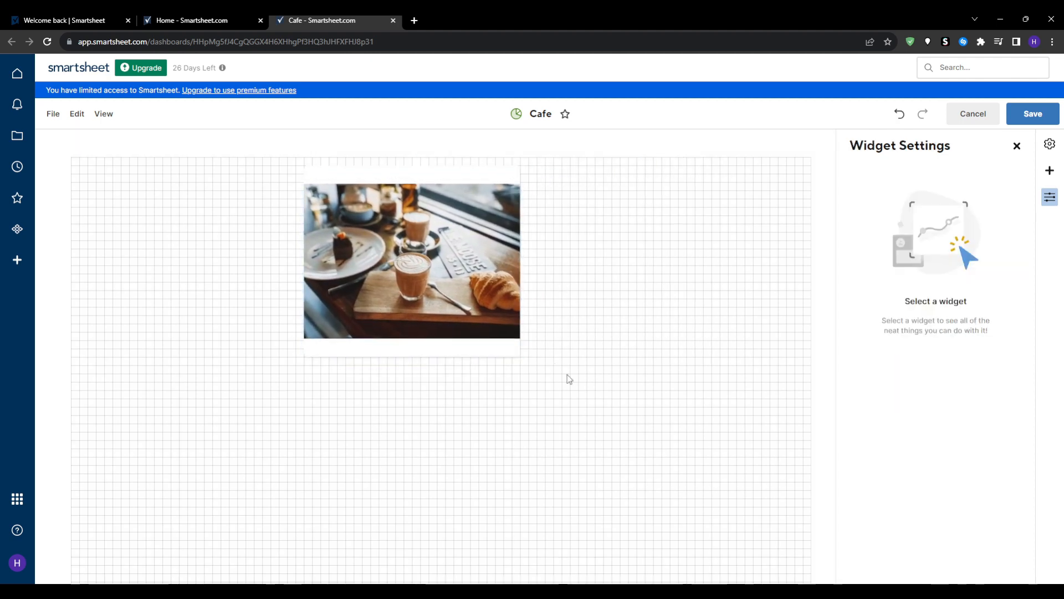
click(477, 251)
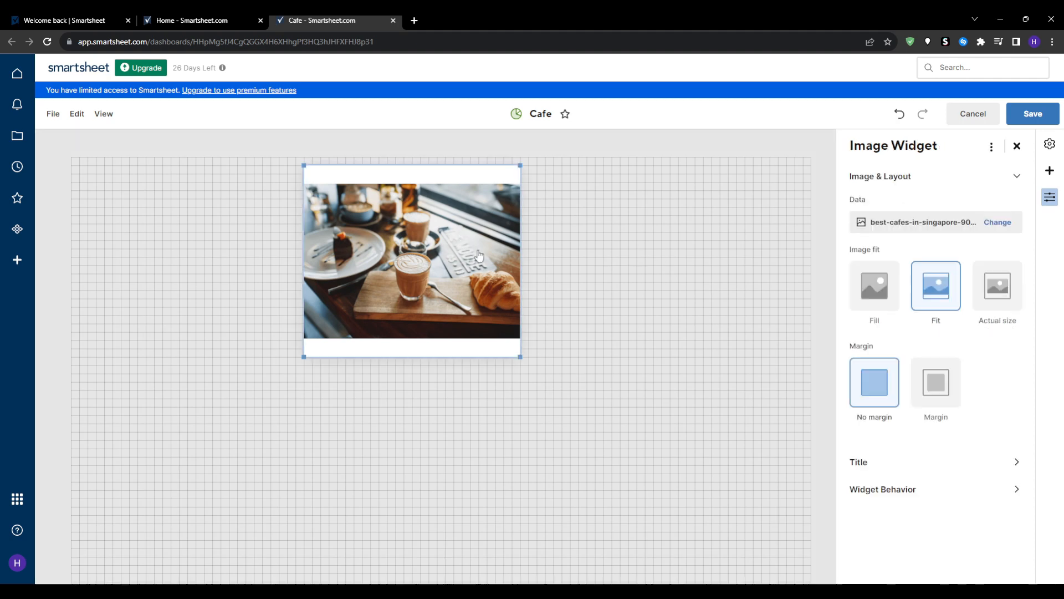
click(716, 222)
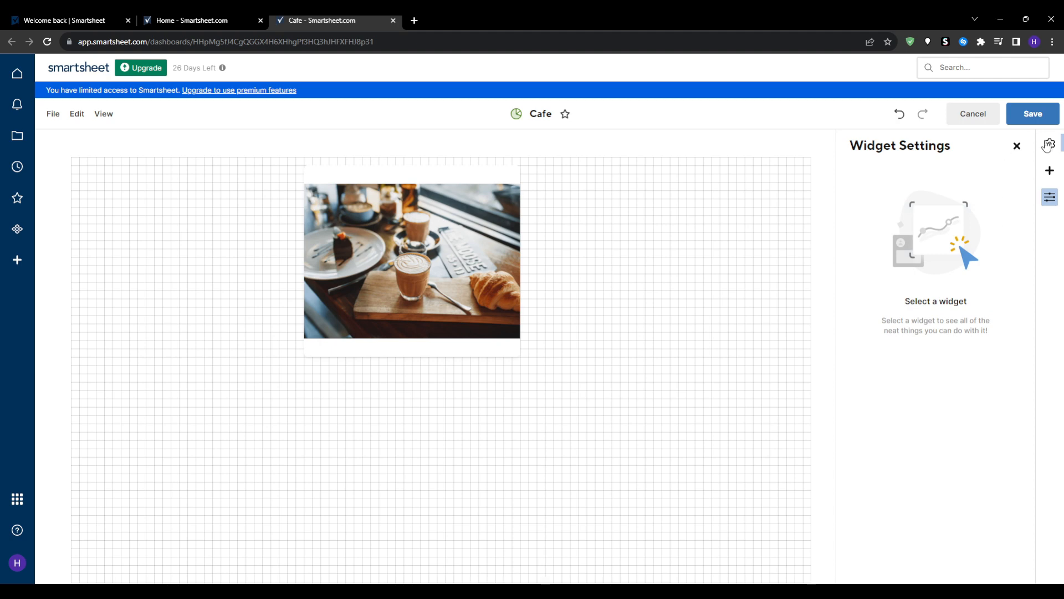
Step: Add a chart widget and place it below the cafe image, toward the right side of the dashboard grid
click(1047, 175)
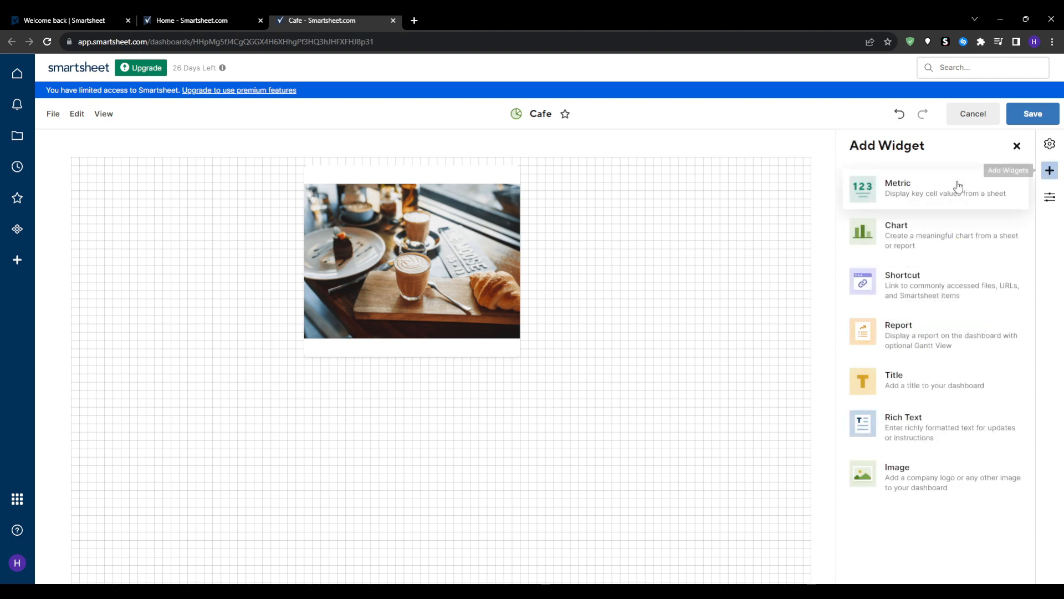
click(909, 238)
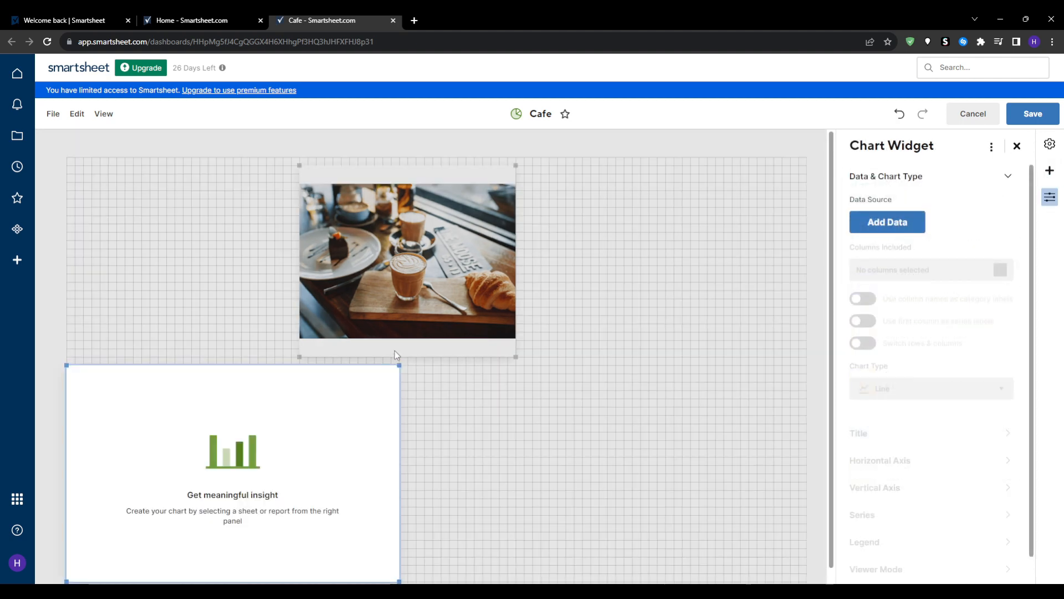
click(1009, 176)
click(1009, 177)
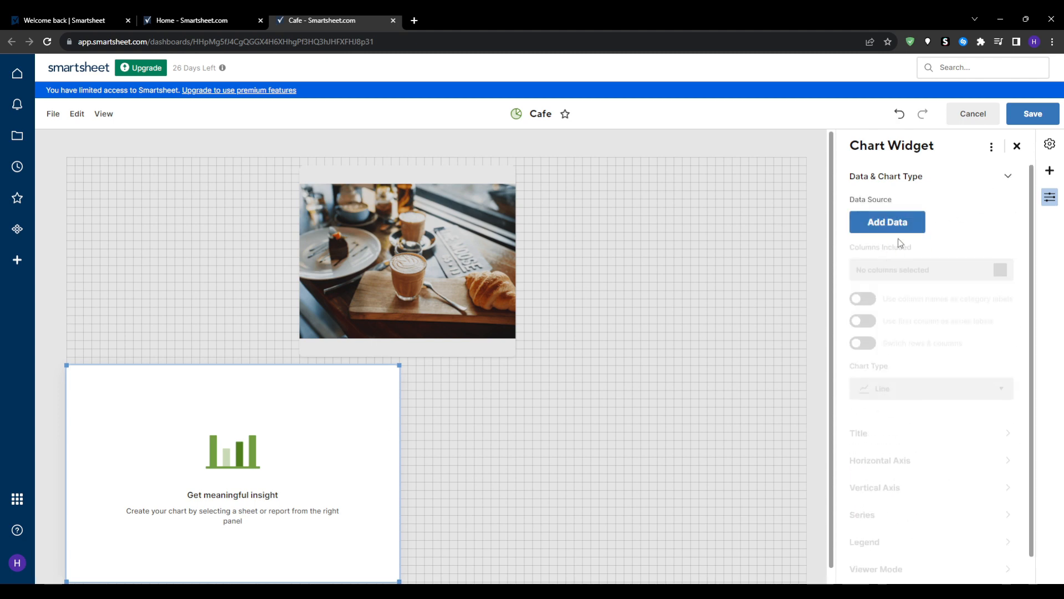
scroll(893, 255, down, 1)
scroll(905, 439, up, 1)
drag(200, 364, 582, 416)
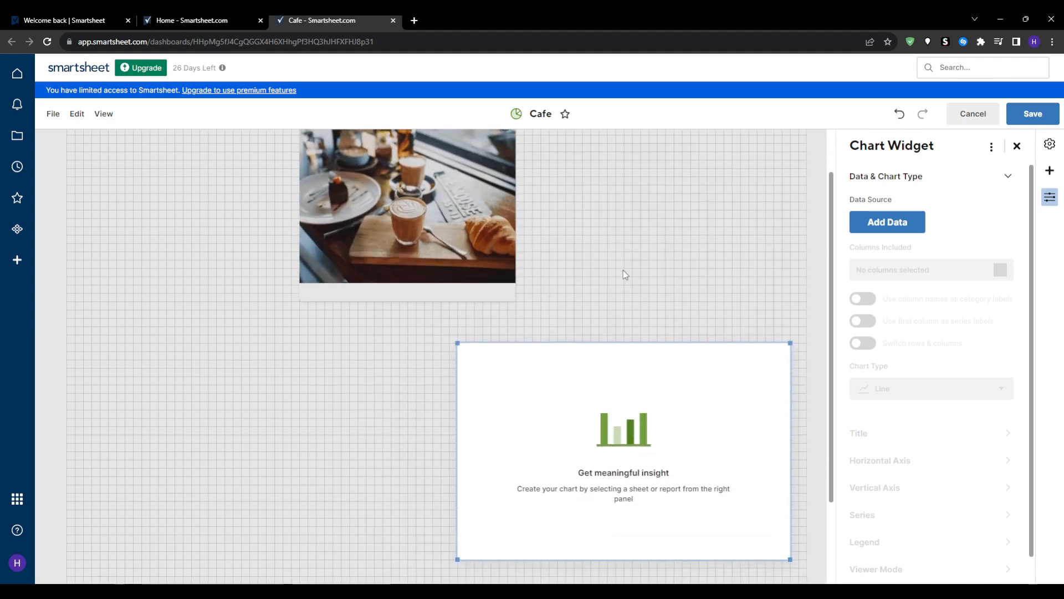
Step: Try to add a data source to the chart widget
scroll(625, 274, down, 2)
scroll(935, 339, down, 1)
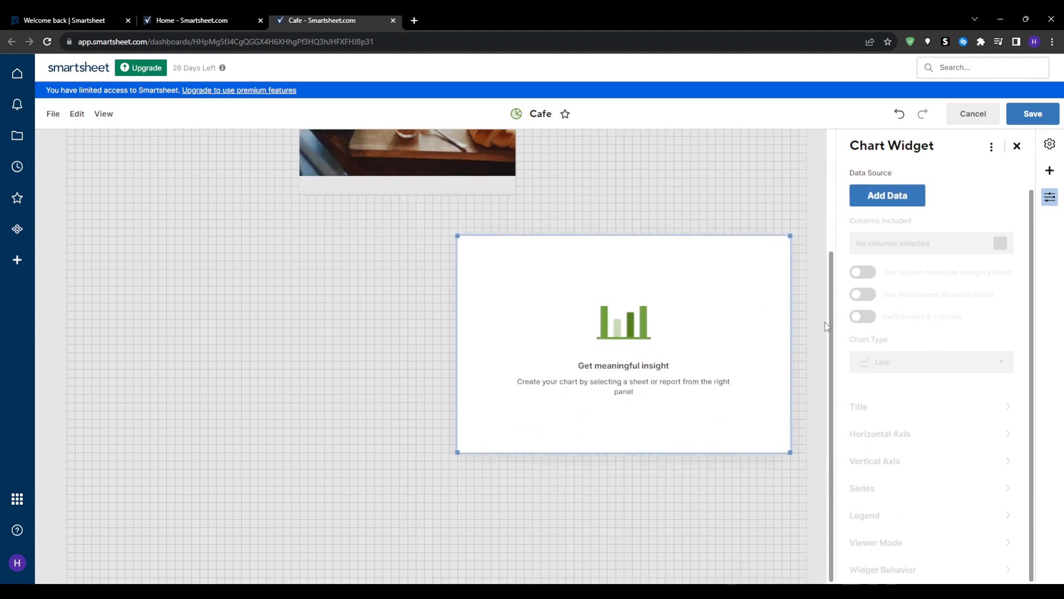
scroll(966, 268, up, 1)
click(909, 221)
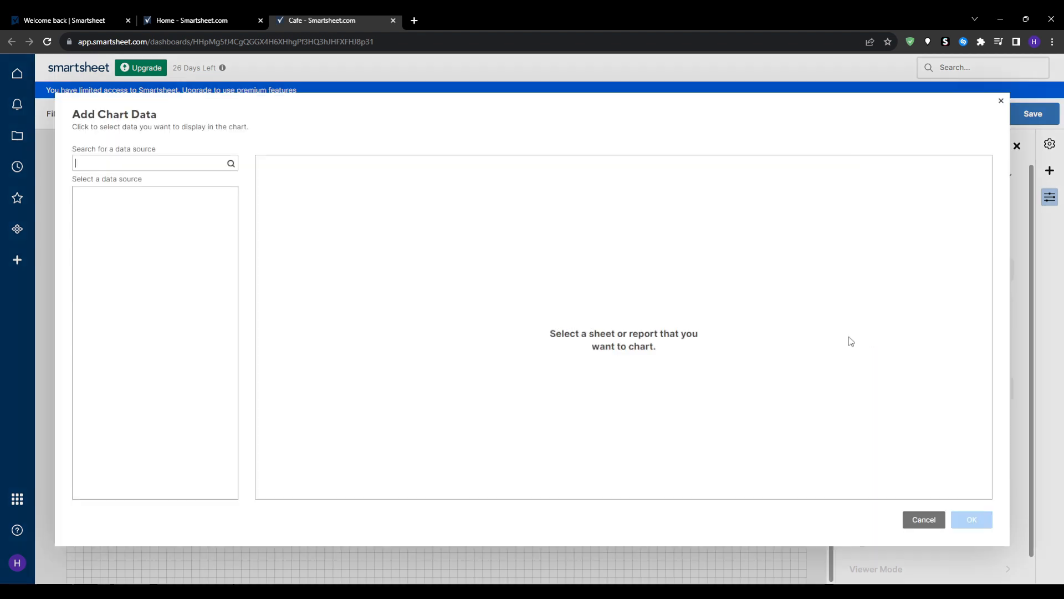
click(621, 363)
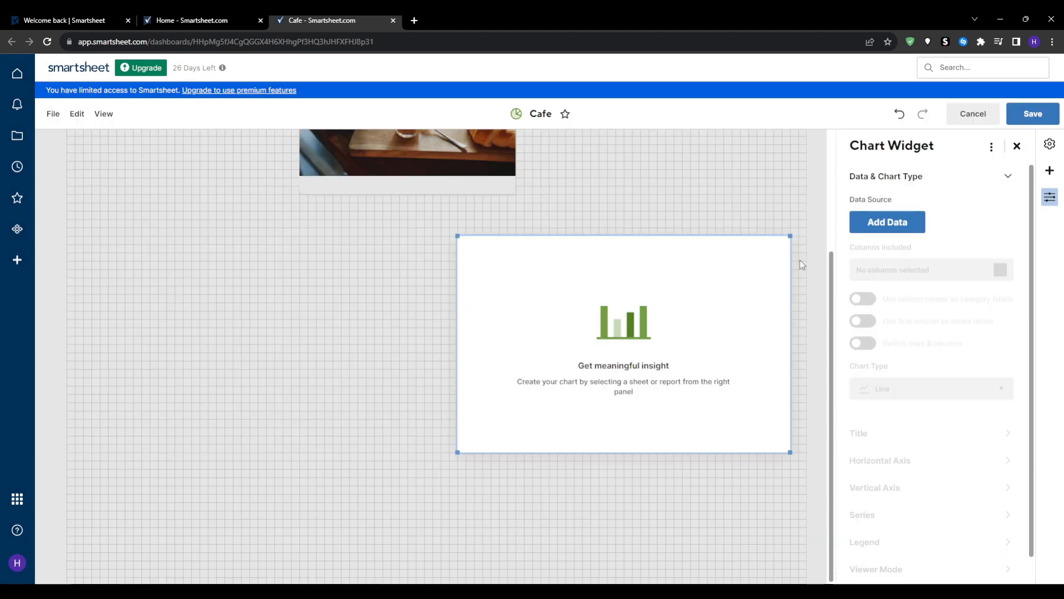
click(880, 218)
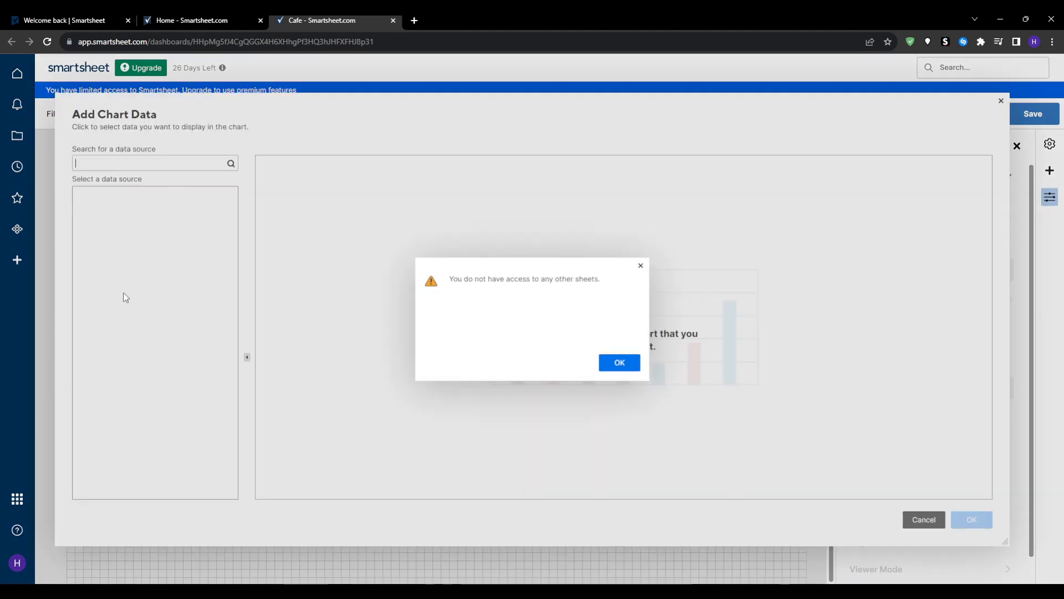
click(621, 363)
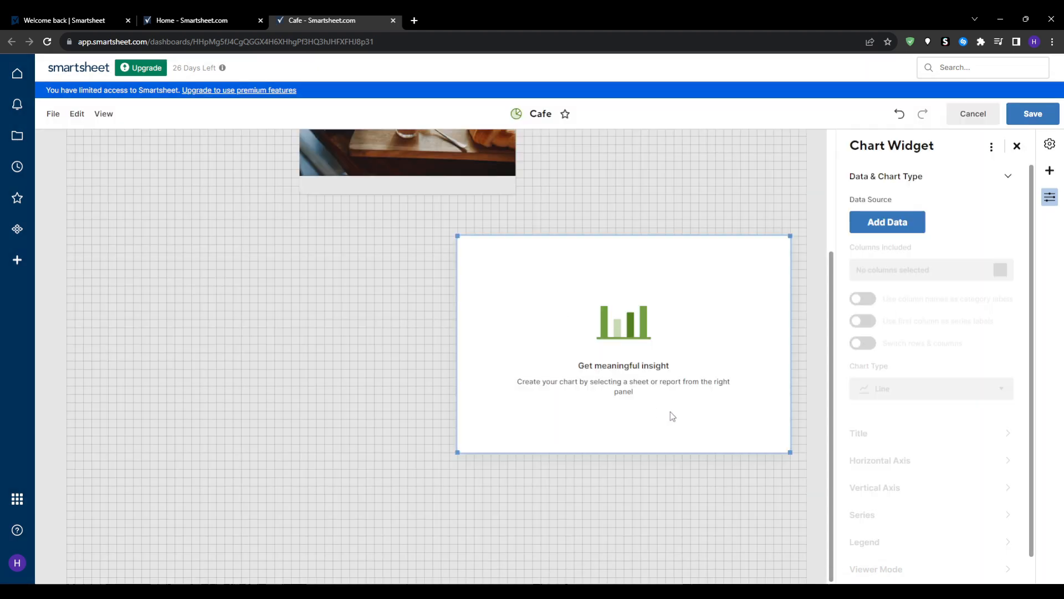
scroll(893, 371, down, 1)
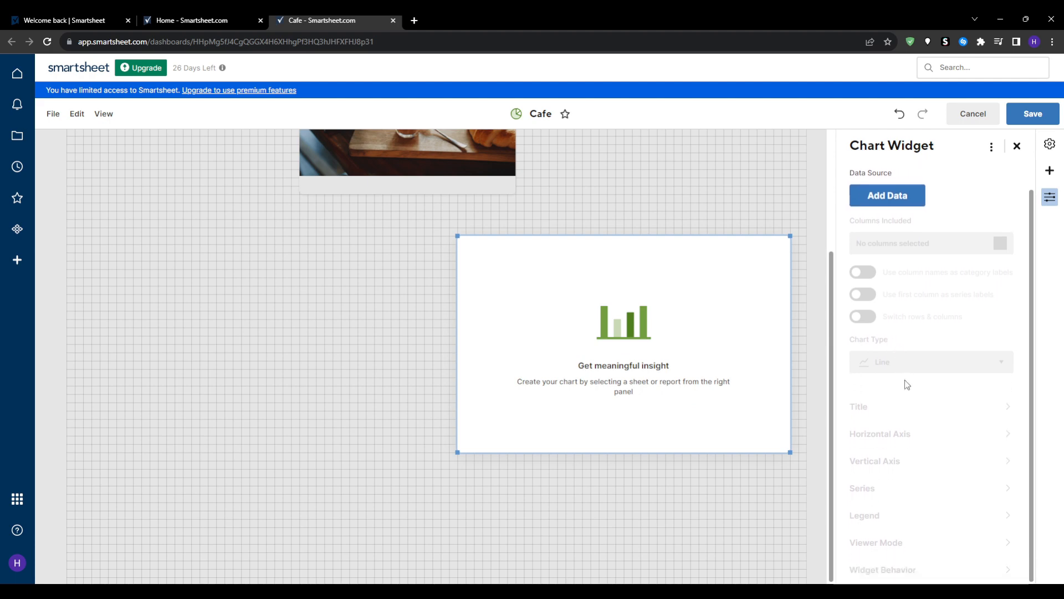
Step: Add a shortcut widget and place it below the cafe image at the grid's left edge, beside the chart widget
click(1050, 170)
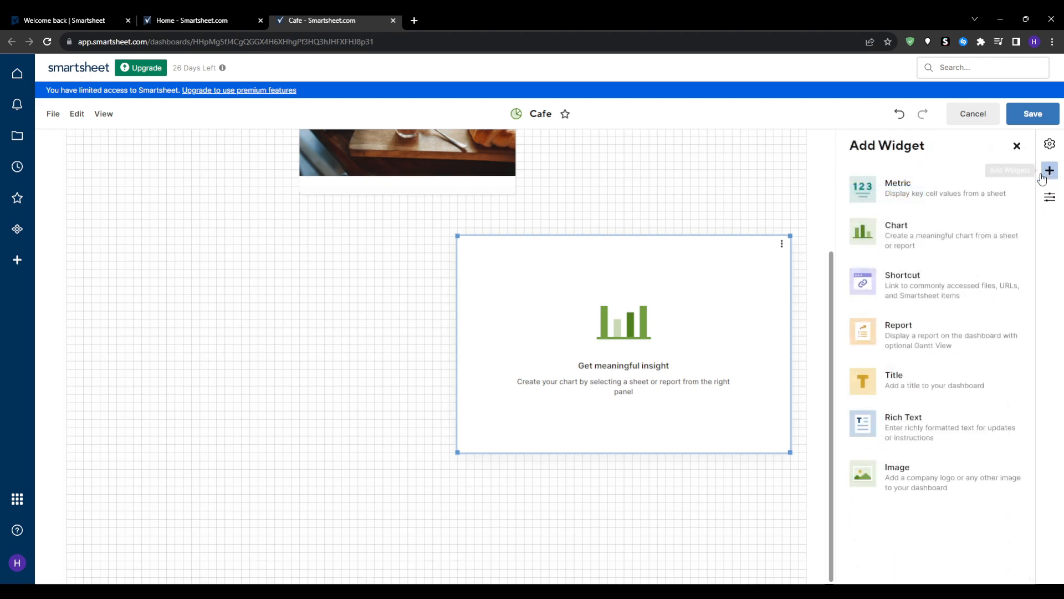
click(955, 278)
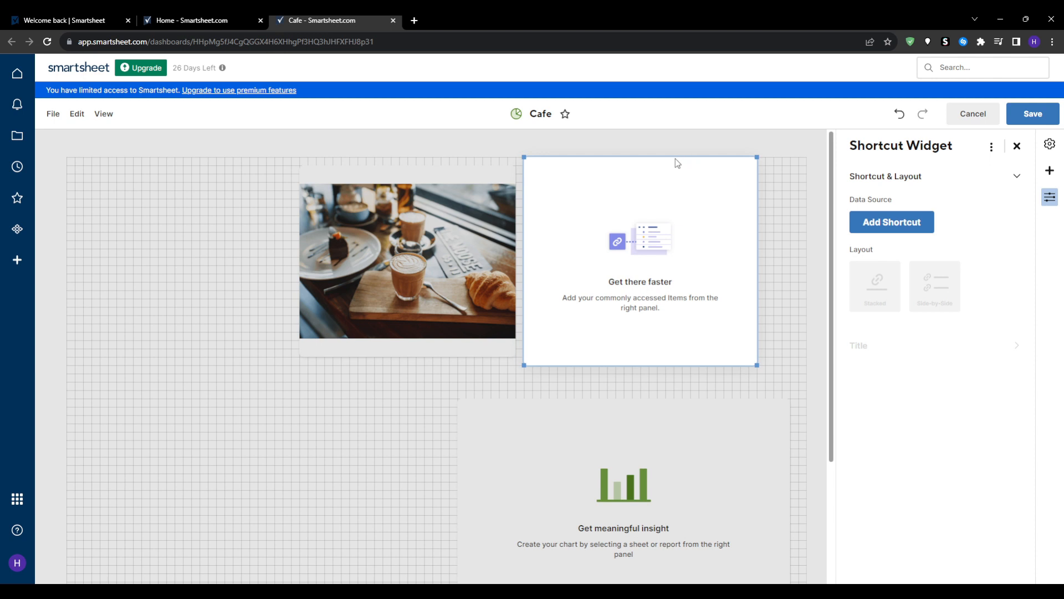
drag(668, 162, 184, 374)
scroll(720, 257, down, 2)
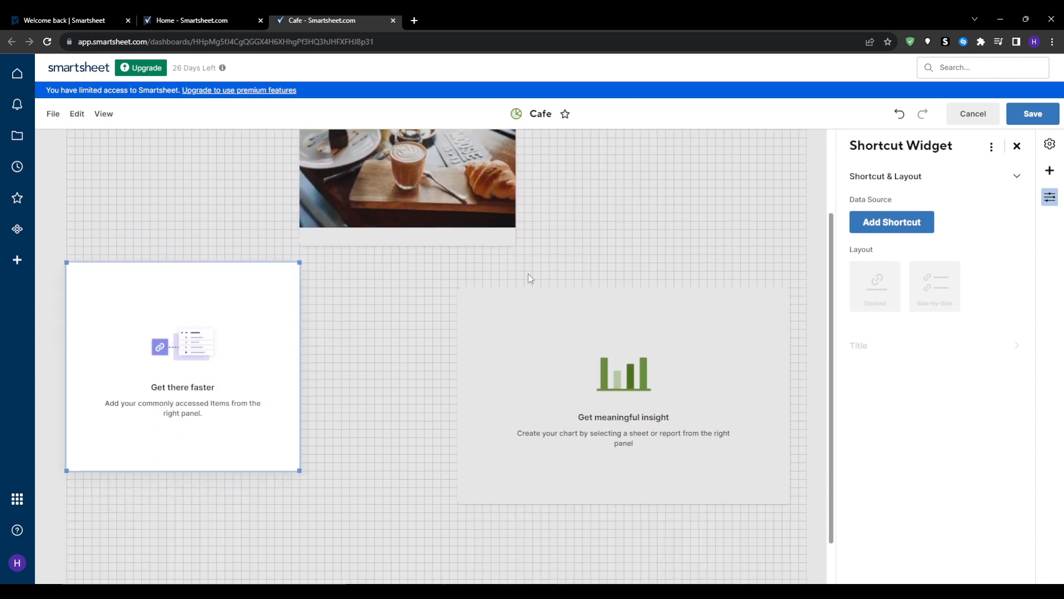
Step: View the website link form and the available widget actions for the shortcut widget without filling anything in
click(890, 223)
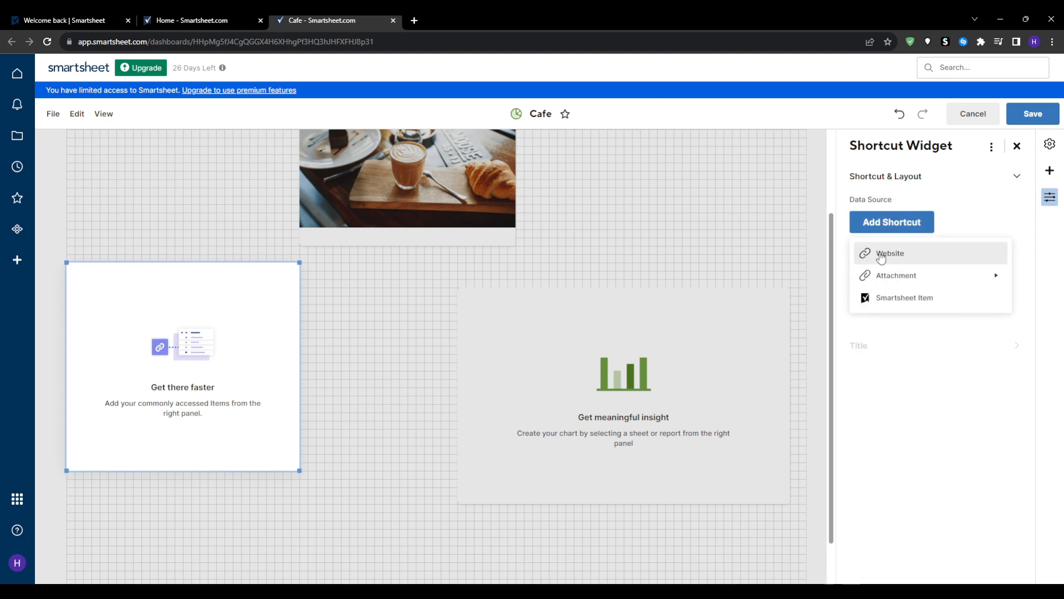
click(887, 255)
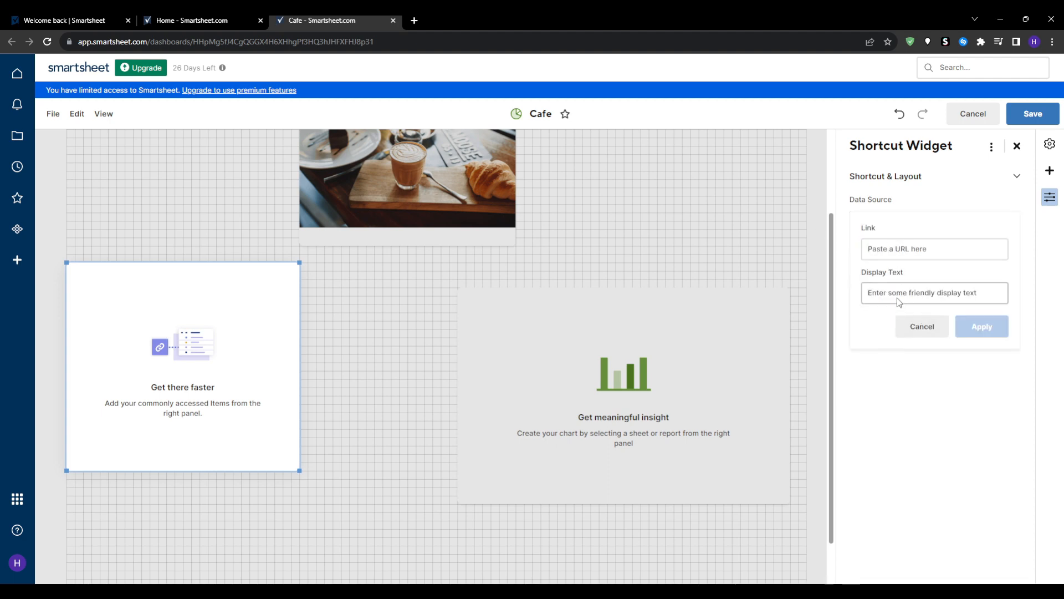
click(1018, 176)
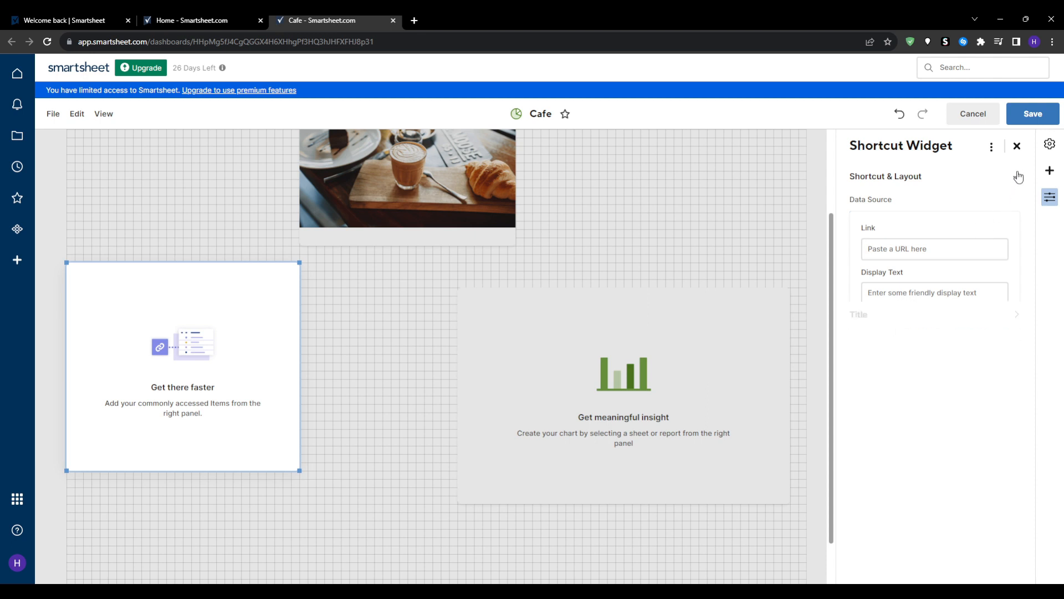
click(990, 147)
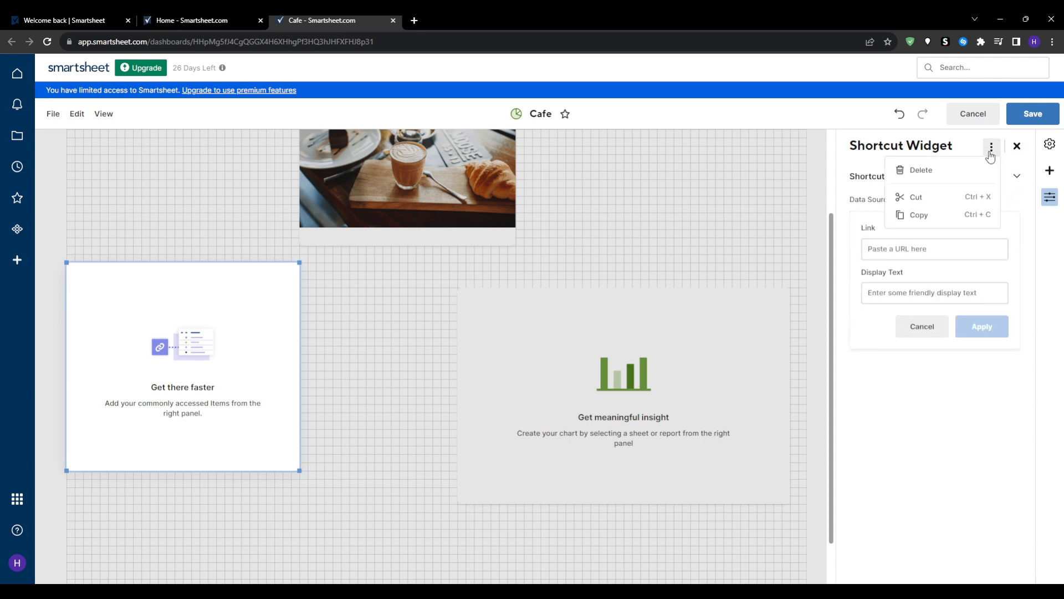
click(970, 405)
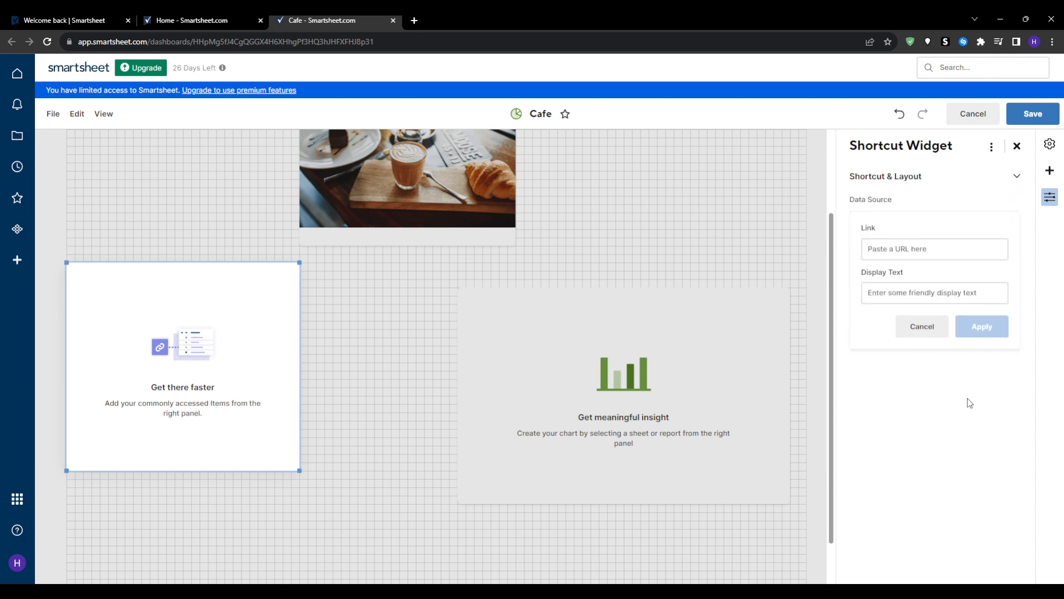
Step: Add a second shortcut widget at the grid's left edge above the first one and move the cafe image beside it
click(1050, 171)
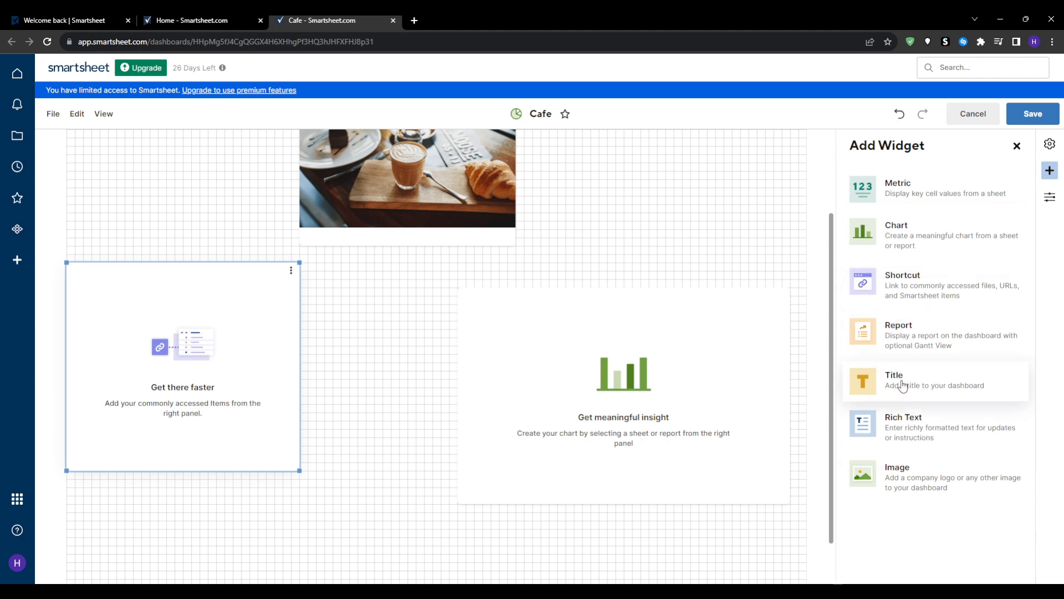
click(908, 290)
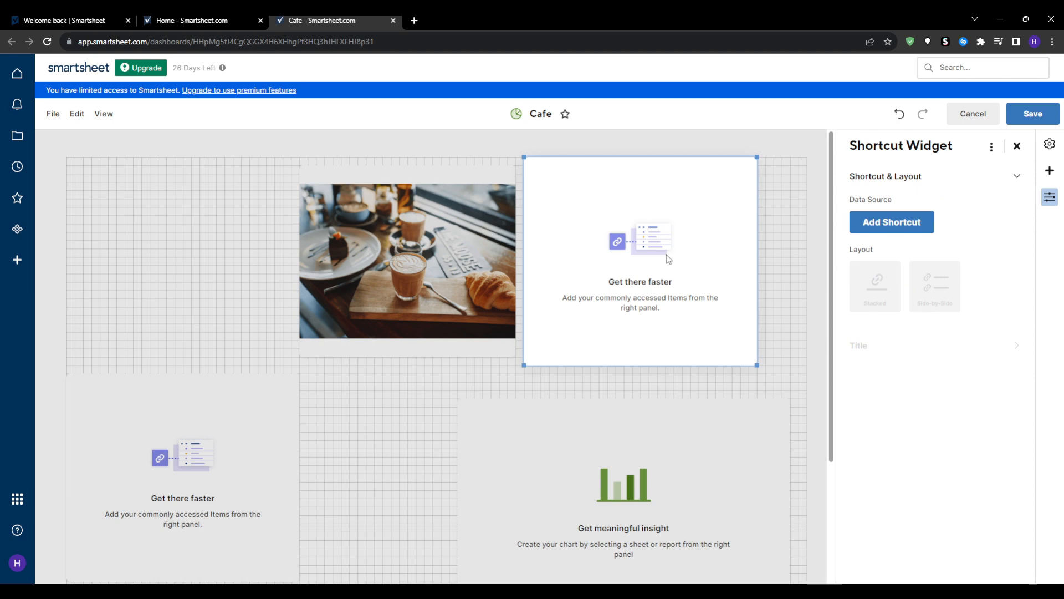
drag(638, 156, 205, 339)
scroll(564, 294, down, 5)
scroll(385, 285, up, 3)
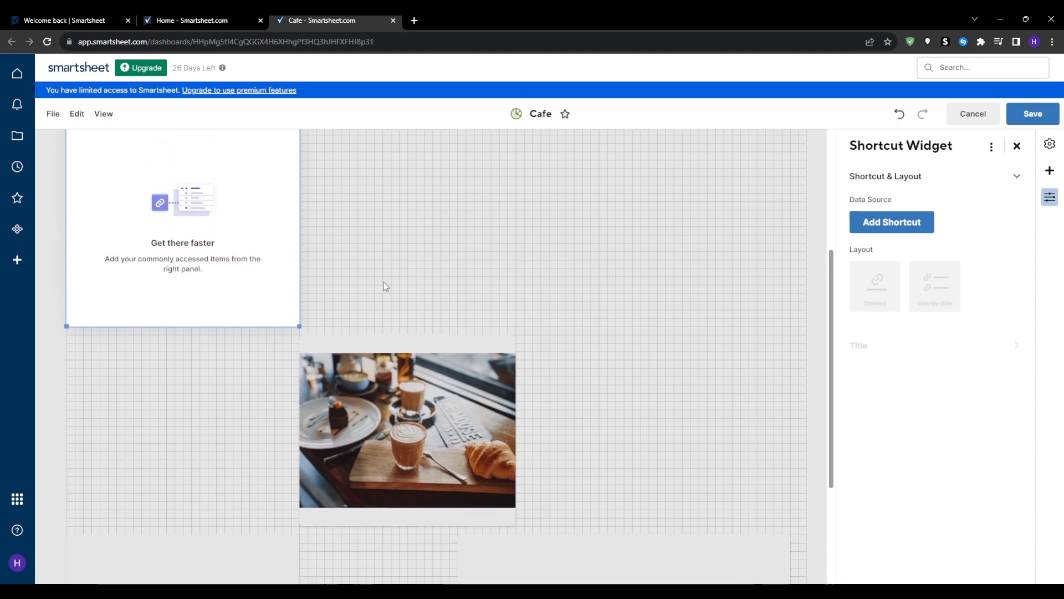
click(438, 403)
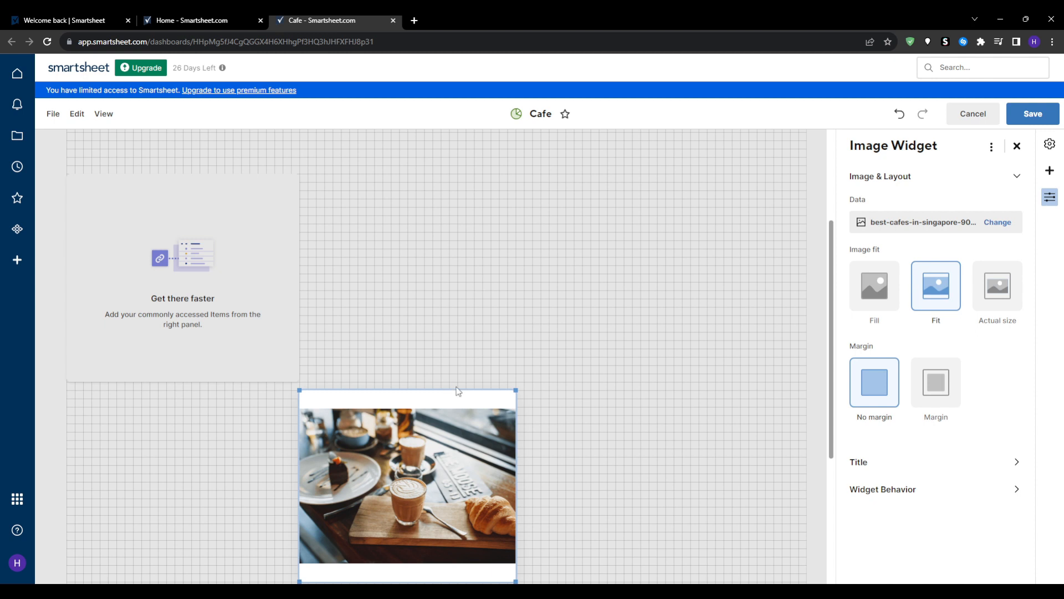
drag(456, 389, 518, 183)
Step: Examine the cloud services available as attachment sources for the upper shortcut widget
click(233, 222)
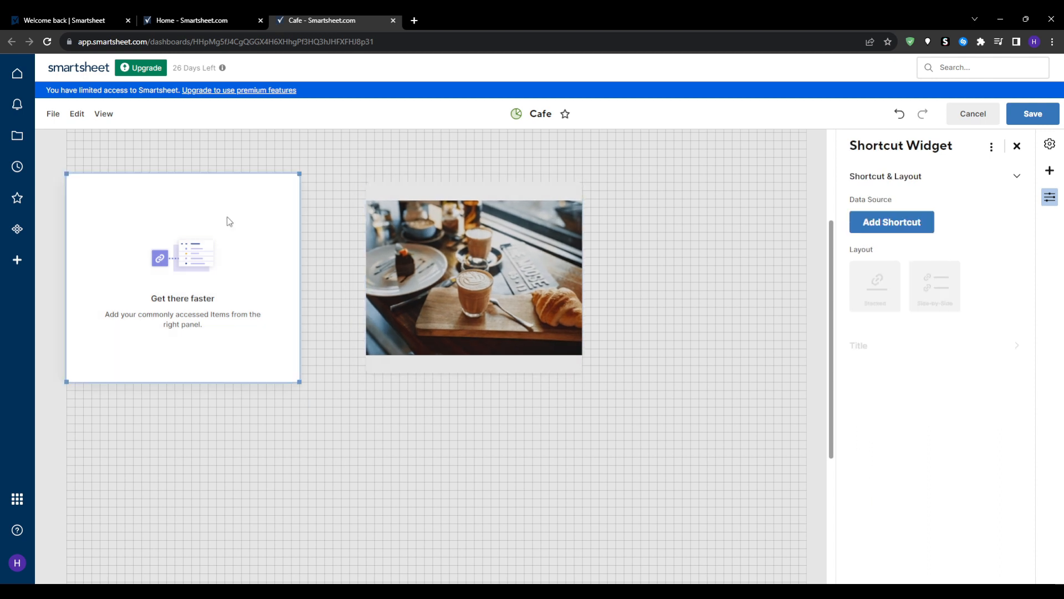
click(904, 225)
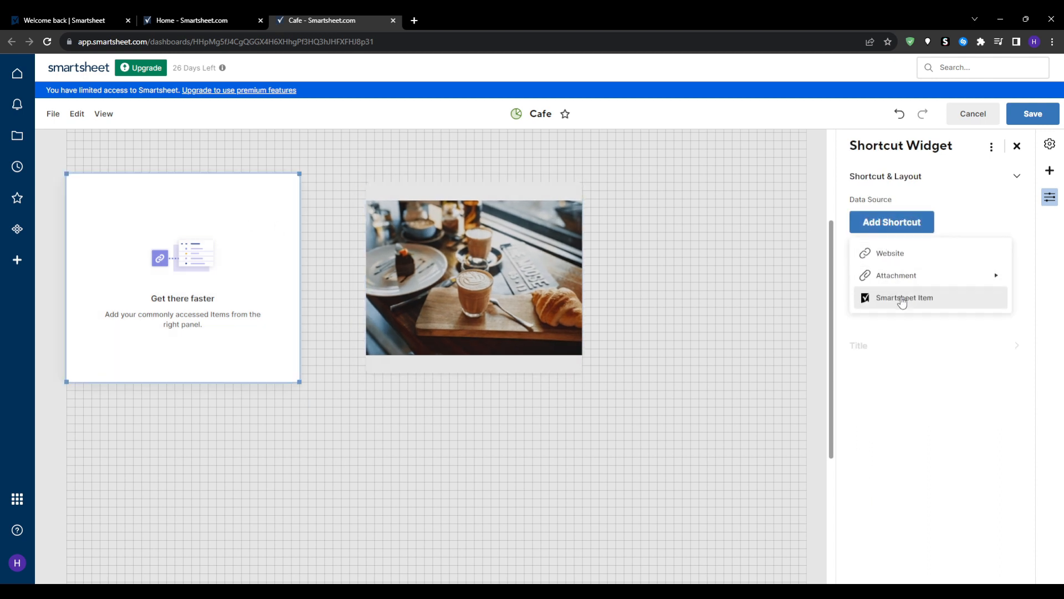
click(928, 276)
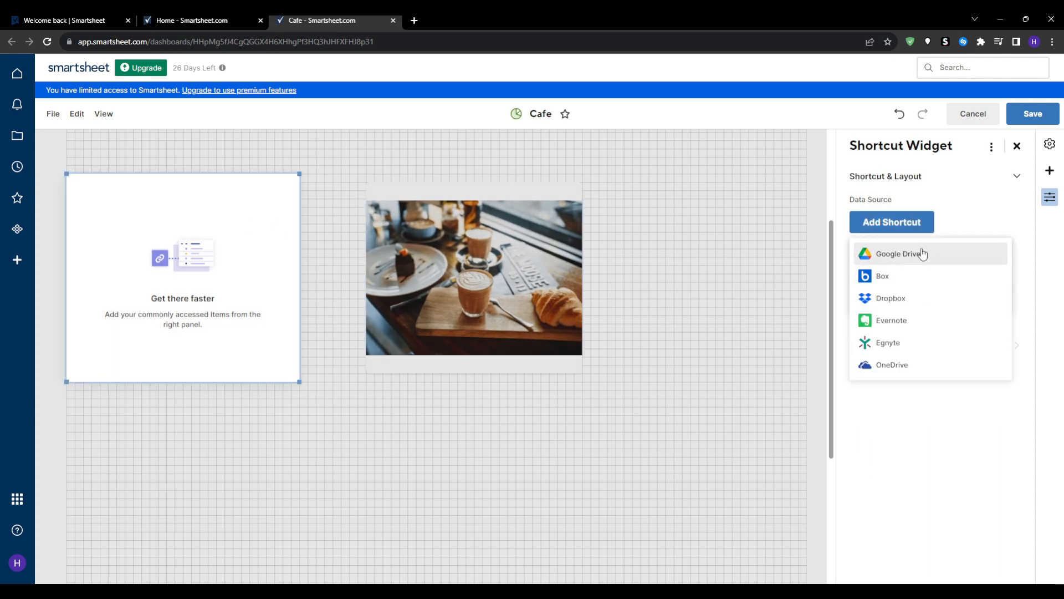
click(910, 456)
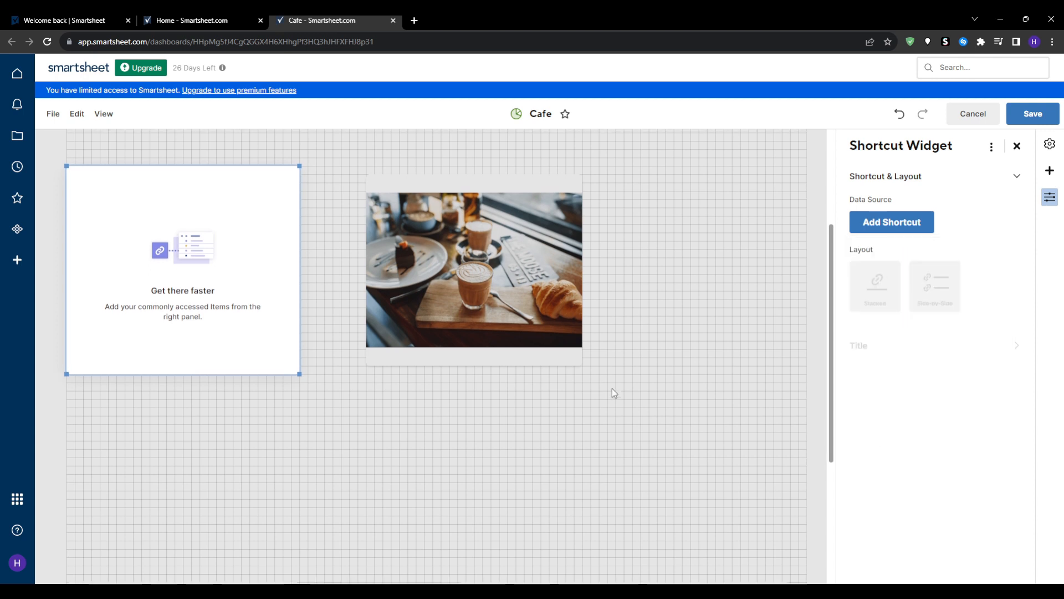
Step: Move the lower shortcut widget up beneath the upper one and place the chart widget beside it, below the cafe image
scroll(571, 393, down, 4)
click(221, 409)
drag(218, 357, 226, 201)
click(657, 360)
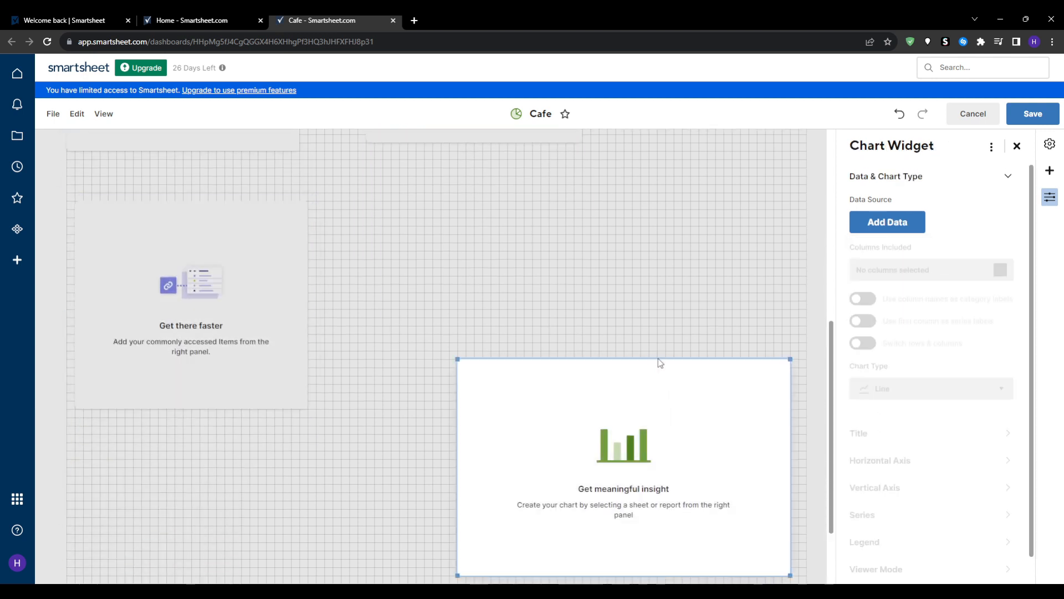
drag(658, 361, 581, 210)
scroll(736, 247, up, 3)
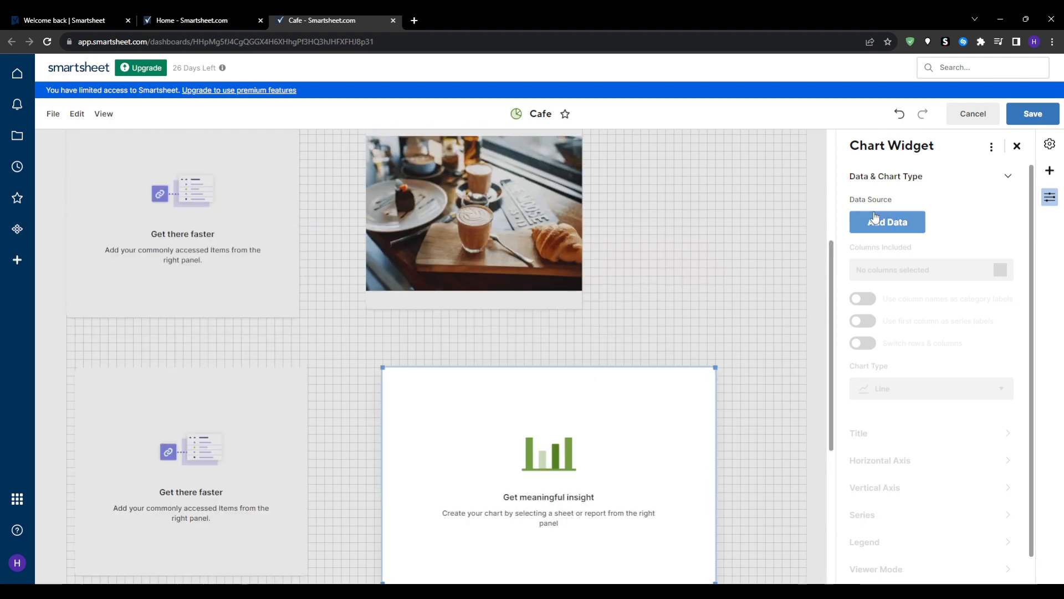
Step: Add a report widget below the lower shortcut widget and try to add a report as its data source
click(1050, 170)
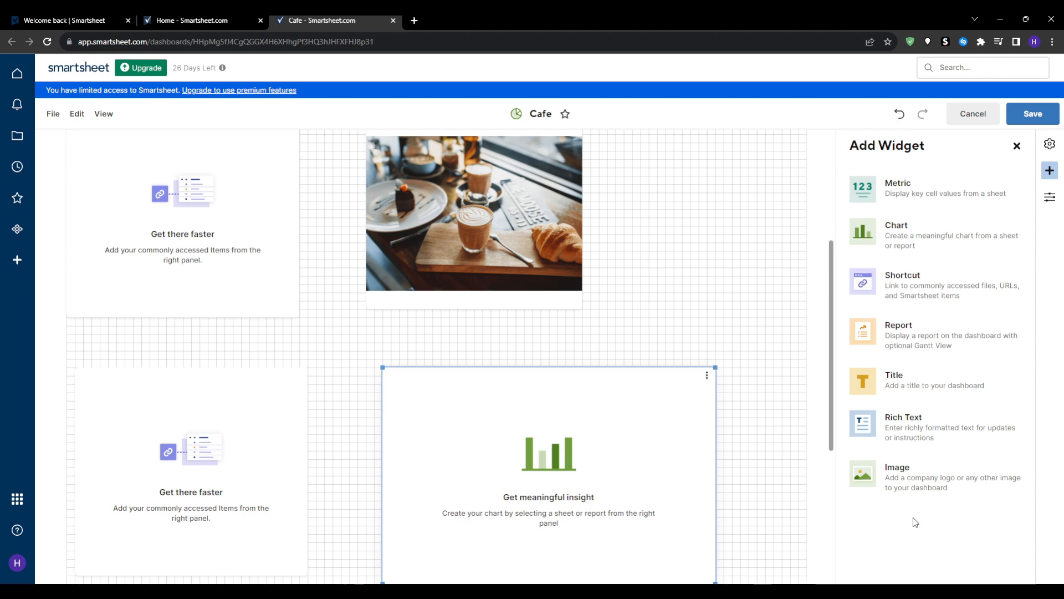
click(927, 340)
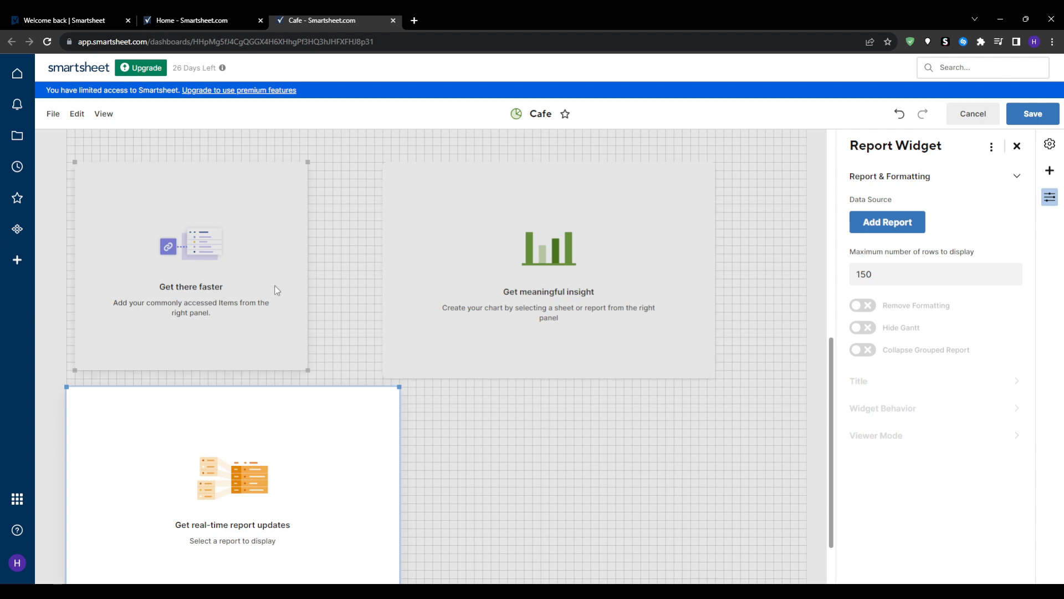
click(240, 281)
click(299, 426)
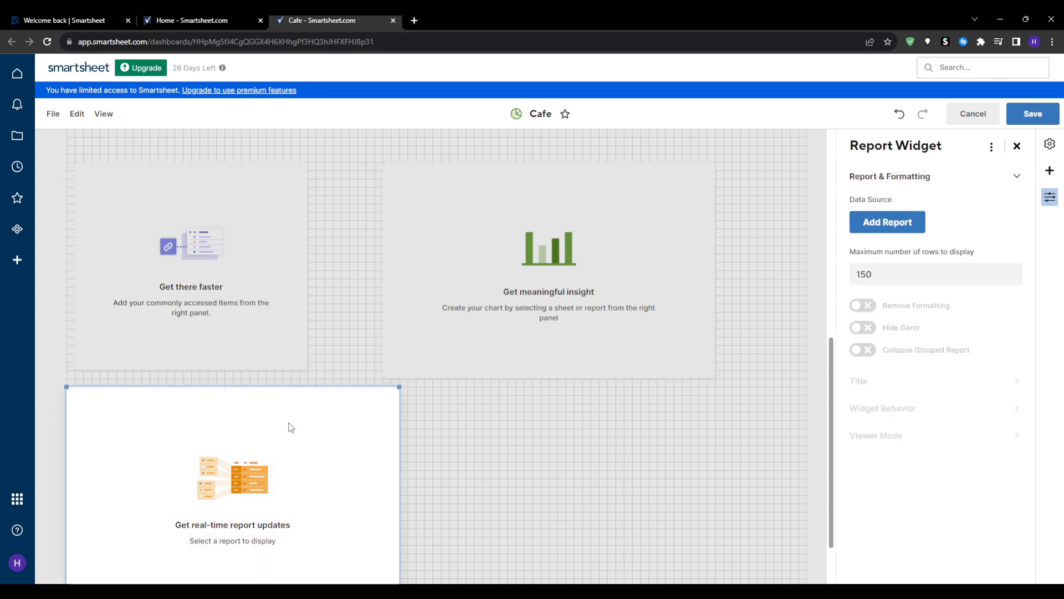
click(892, 222)
click(575, 420)
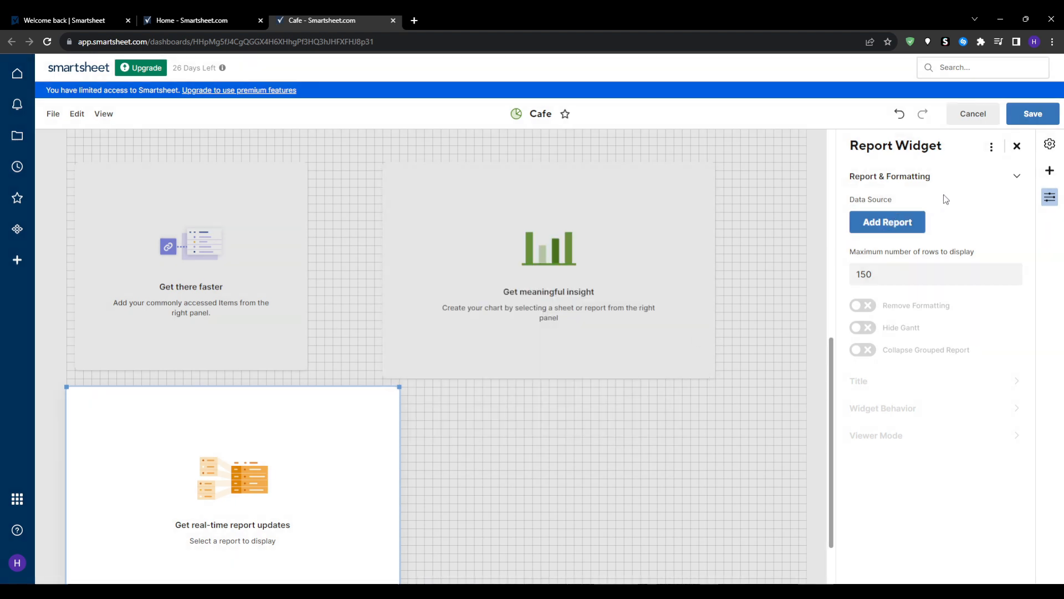
Step: Try to save the dashboard, then return to editing
scroll(621, 388, up, 5)
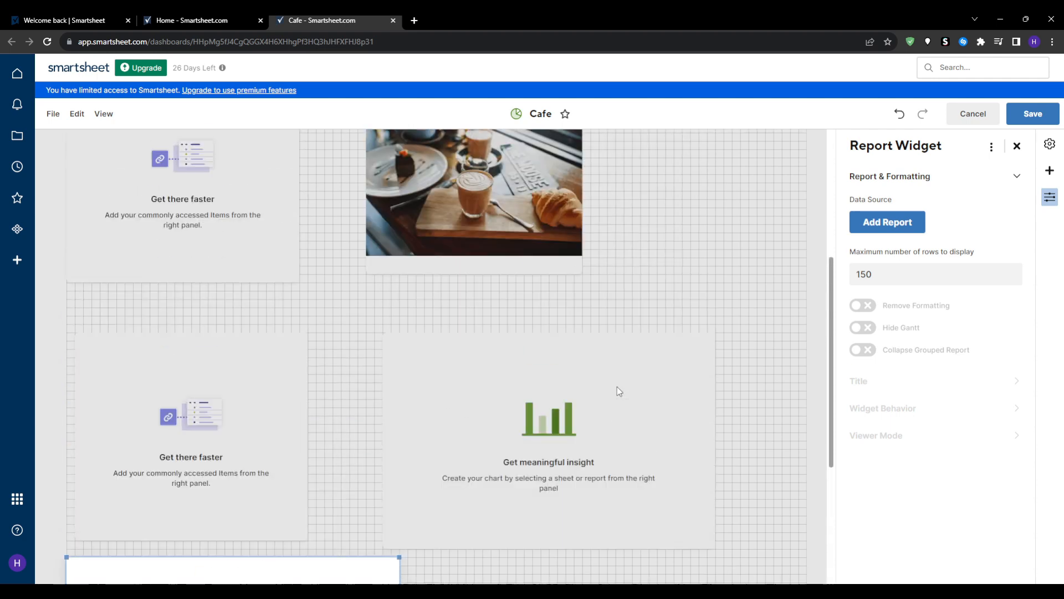
scroll(620, 387, down, 6)
scroll(621, 388, up, 4)
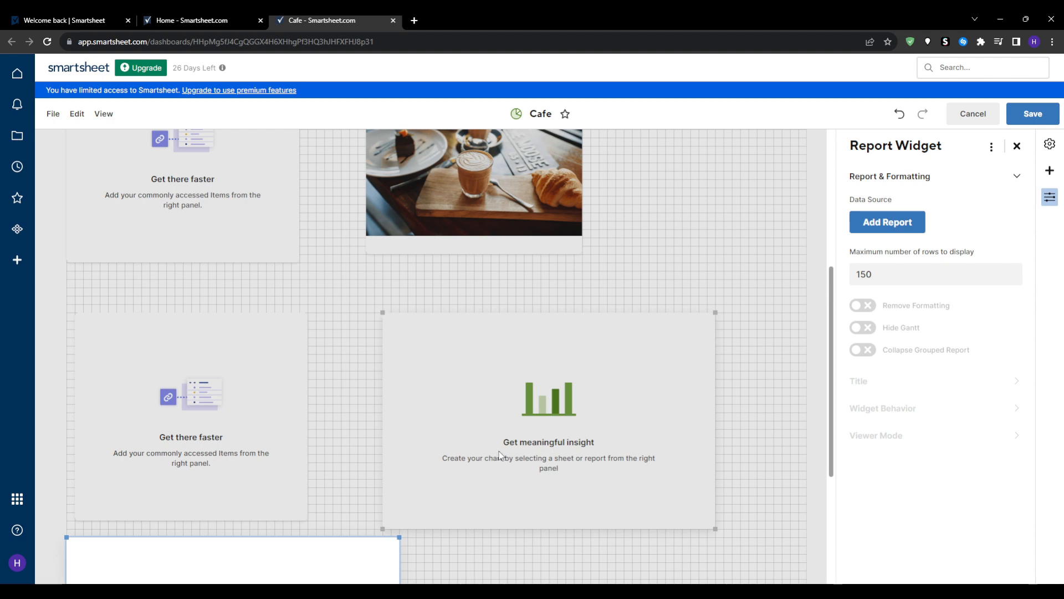
scroll(502, 451, up, 4)
scroll(510, 441, down, 2)
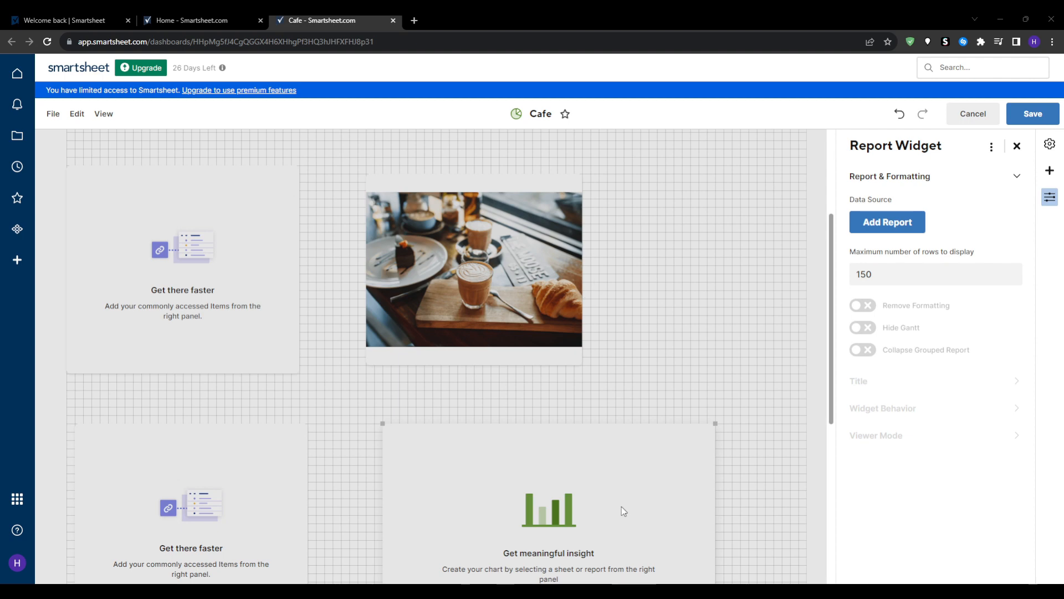
key(ctrl+s)
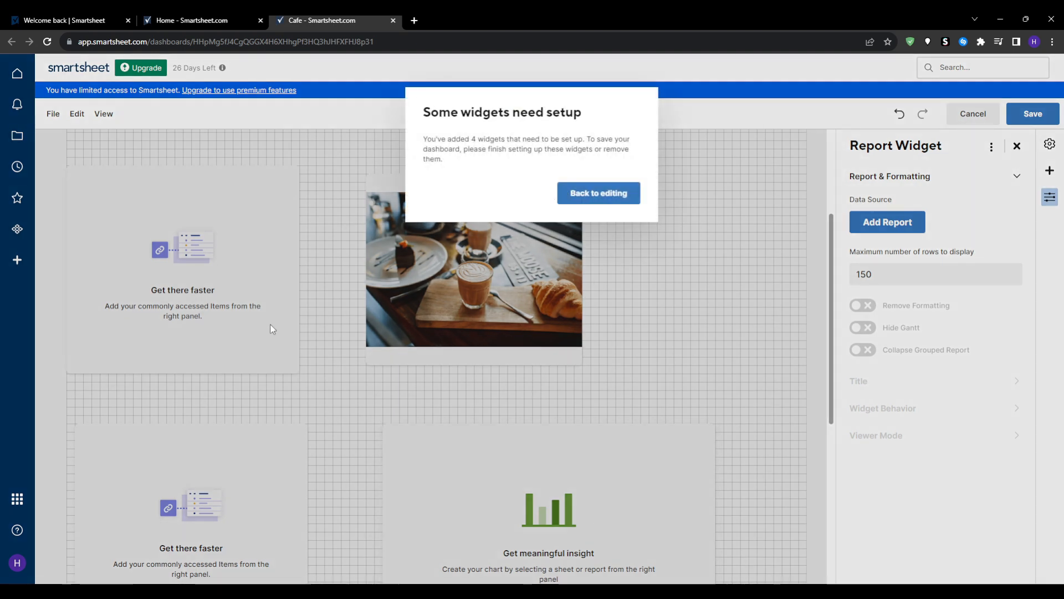
click(614, 193)
scroll(311, 442, down, 2)
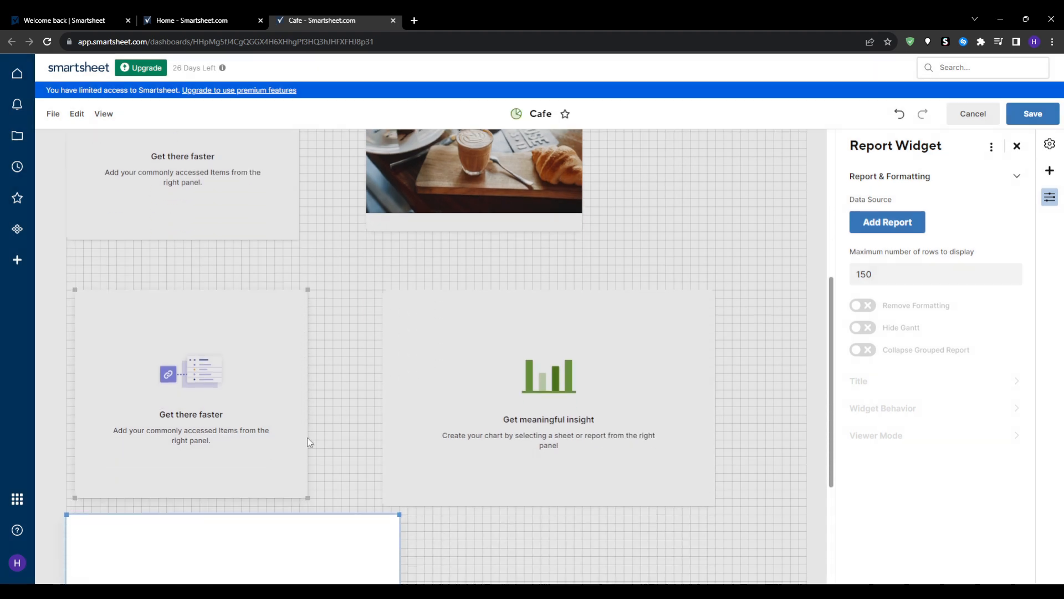
scroll(333, 458, down, 3)
scroll(522, 450, up, 4)
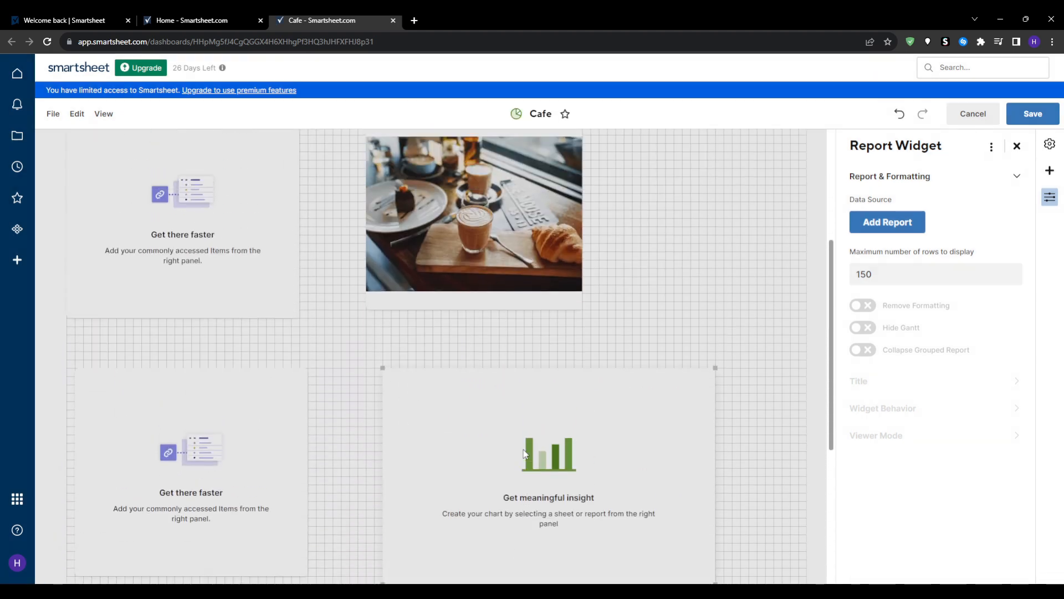
scroll(525, 454, up, 1)
click(541, 244)
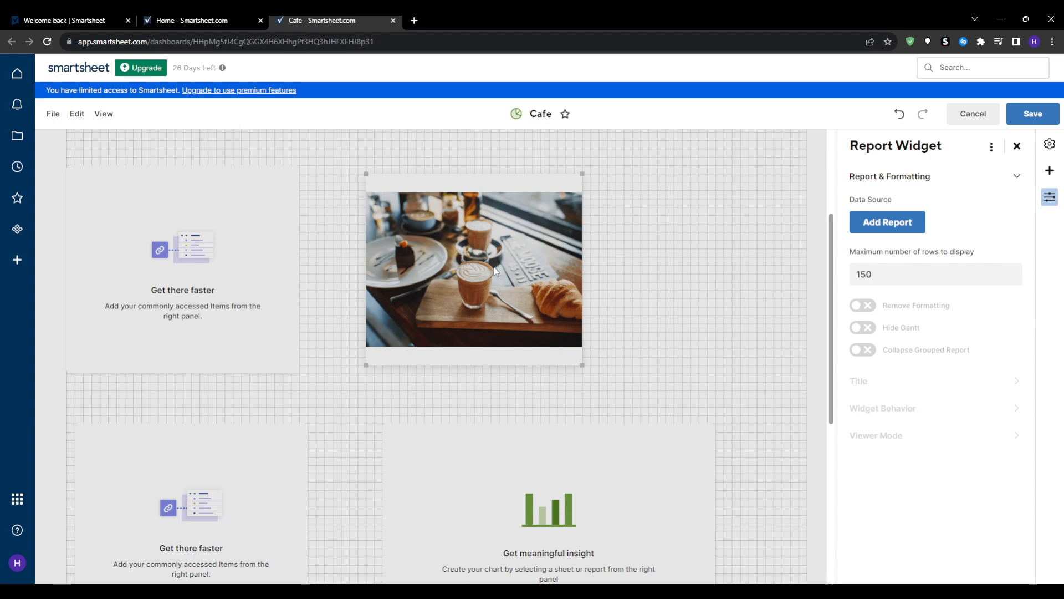